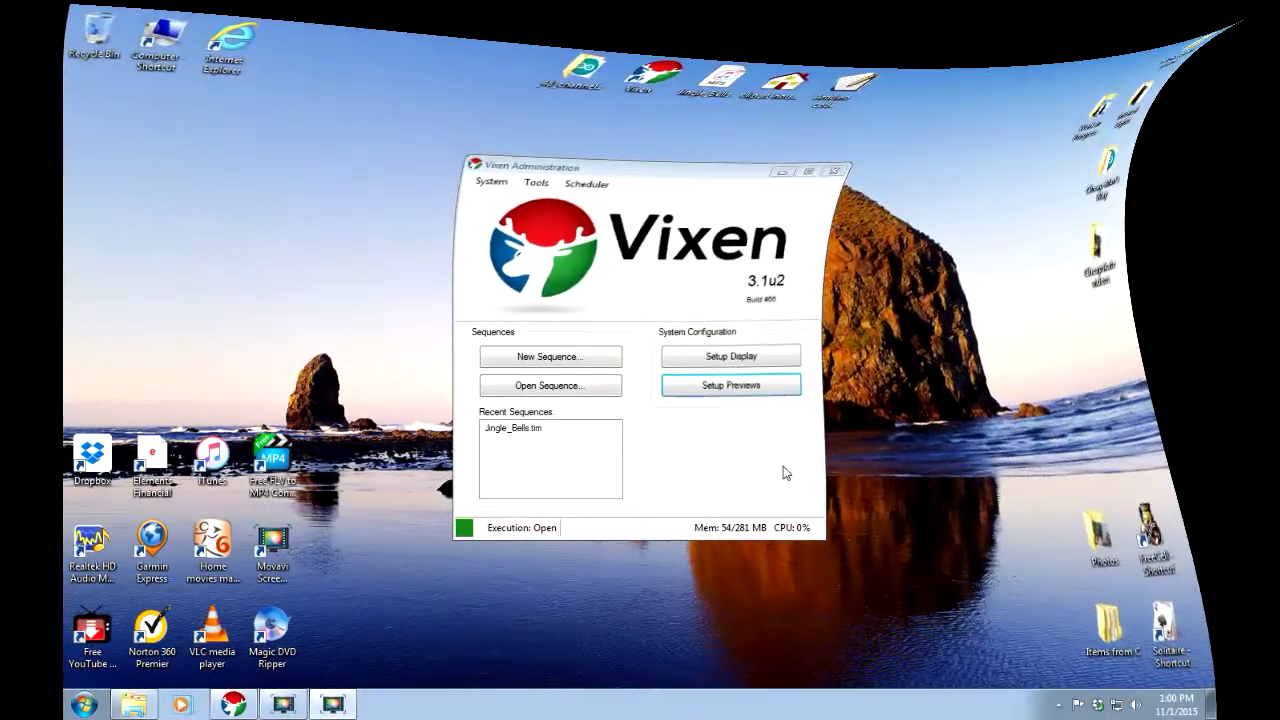
Open the recent Jingle_Bells.tim sequence in the Timed Sequence Editor
click(518, 430)
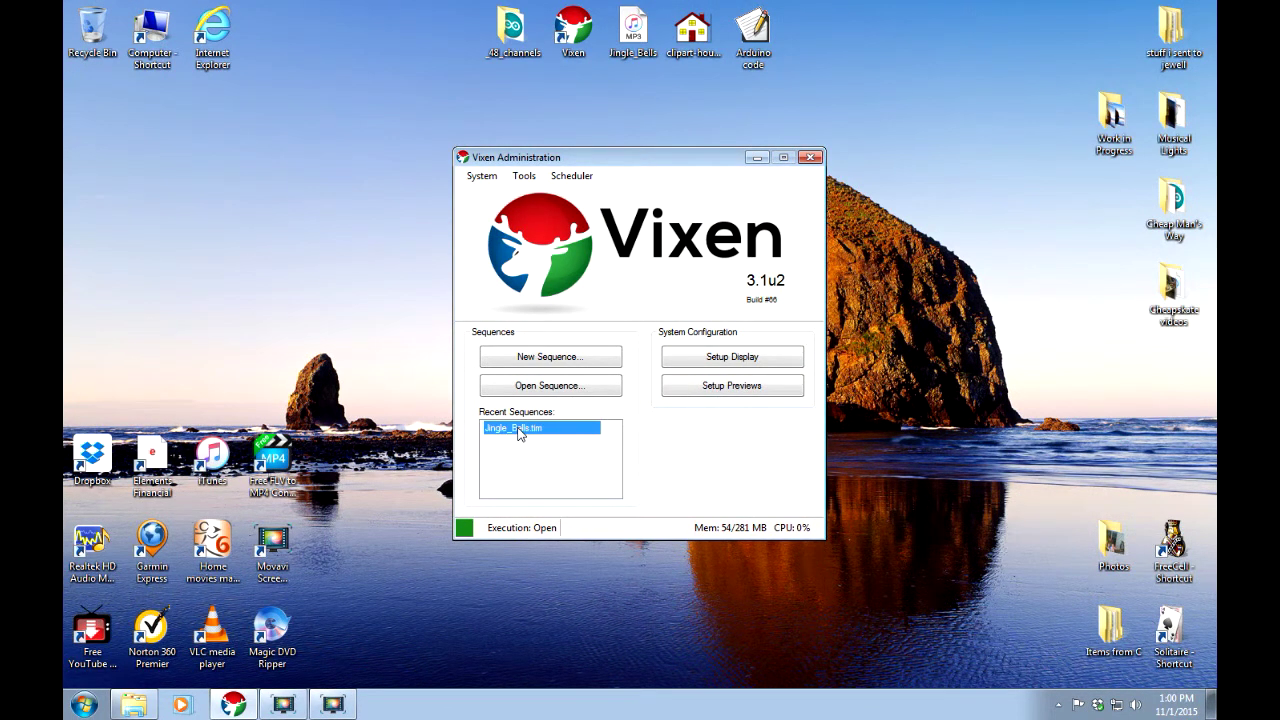
double_click(518, 430)
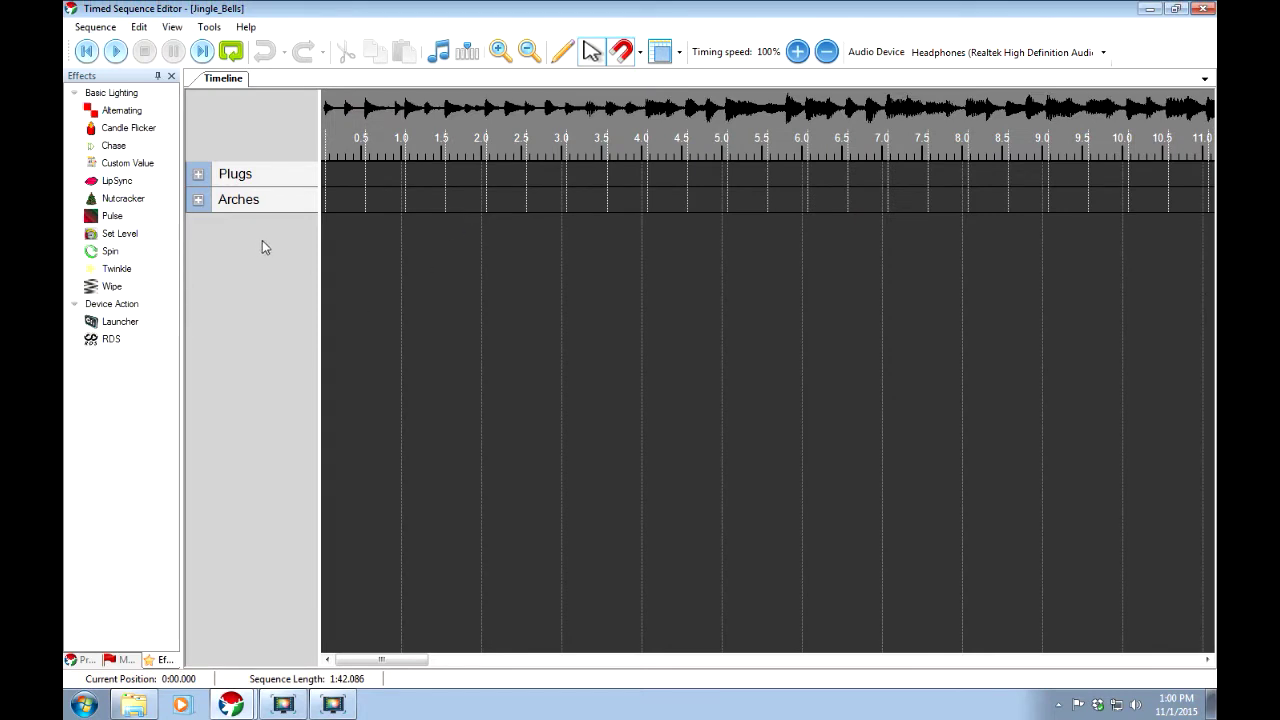
Expand the Plugs group so the Plug-1 through Plug-19 rows are listed
click(199, 175)
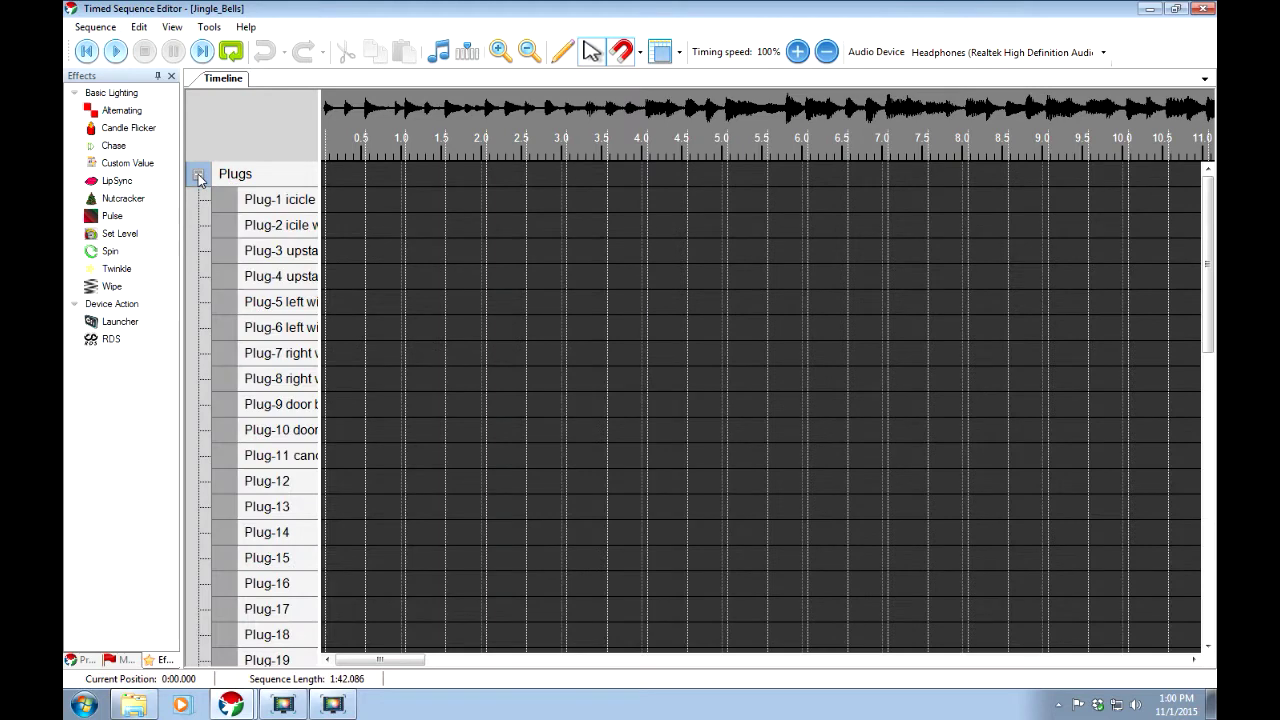
right_click(366, 204)
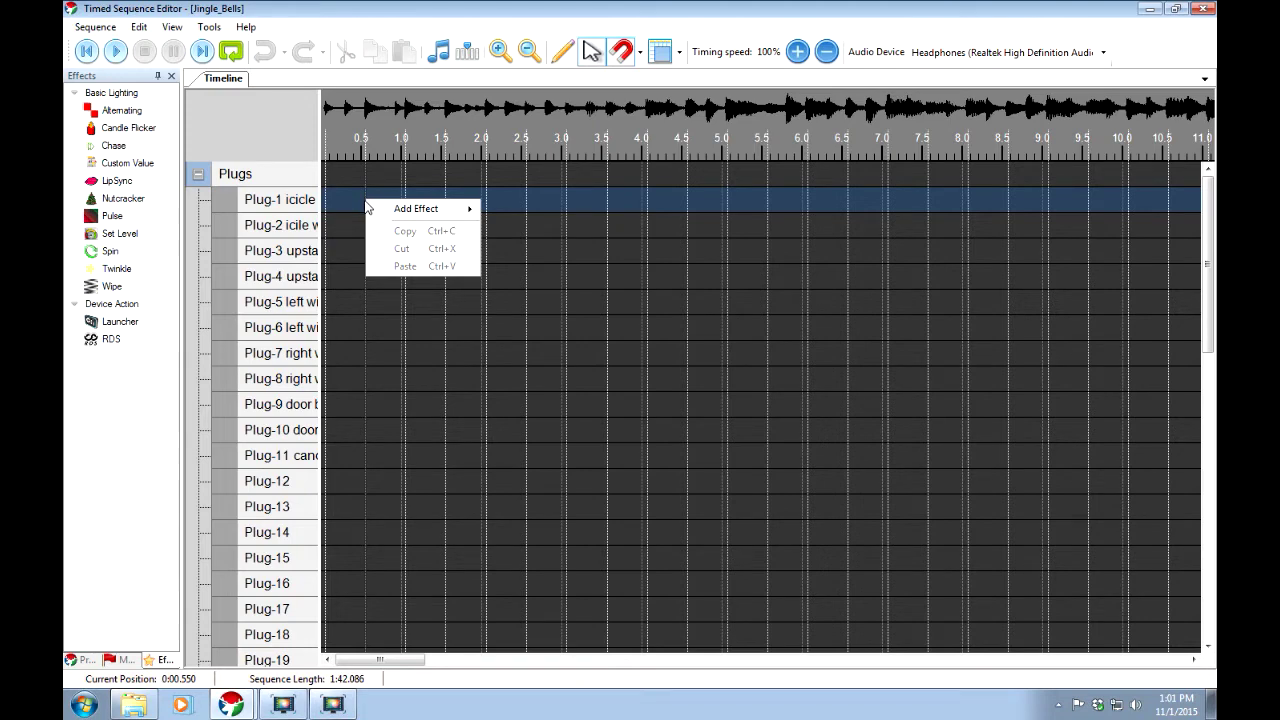
Add a Set Level effect at 0.5 s on Plug-1 icicle blue, trimmed to about half a second
mouse_move(369, 207)
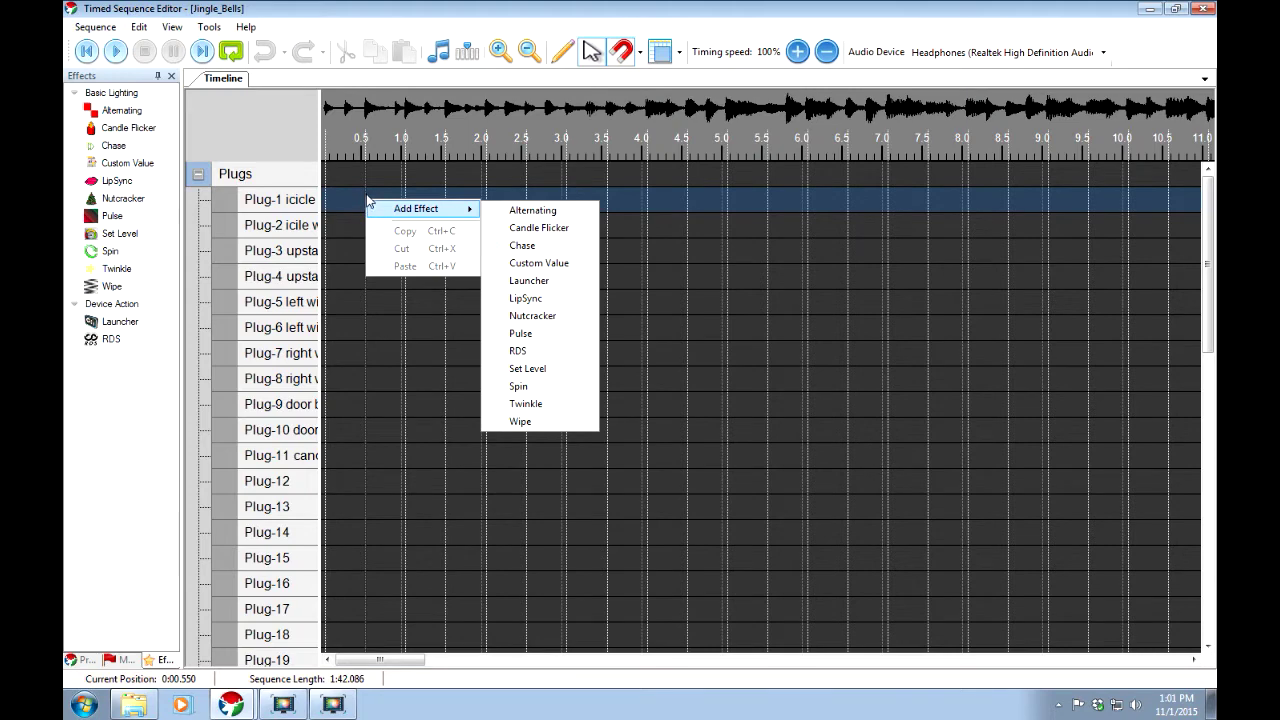
right_click(366, 195)
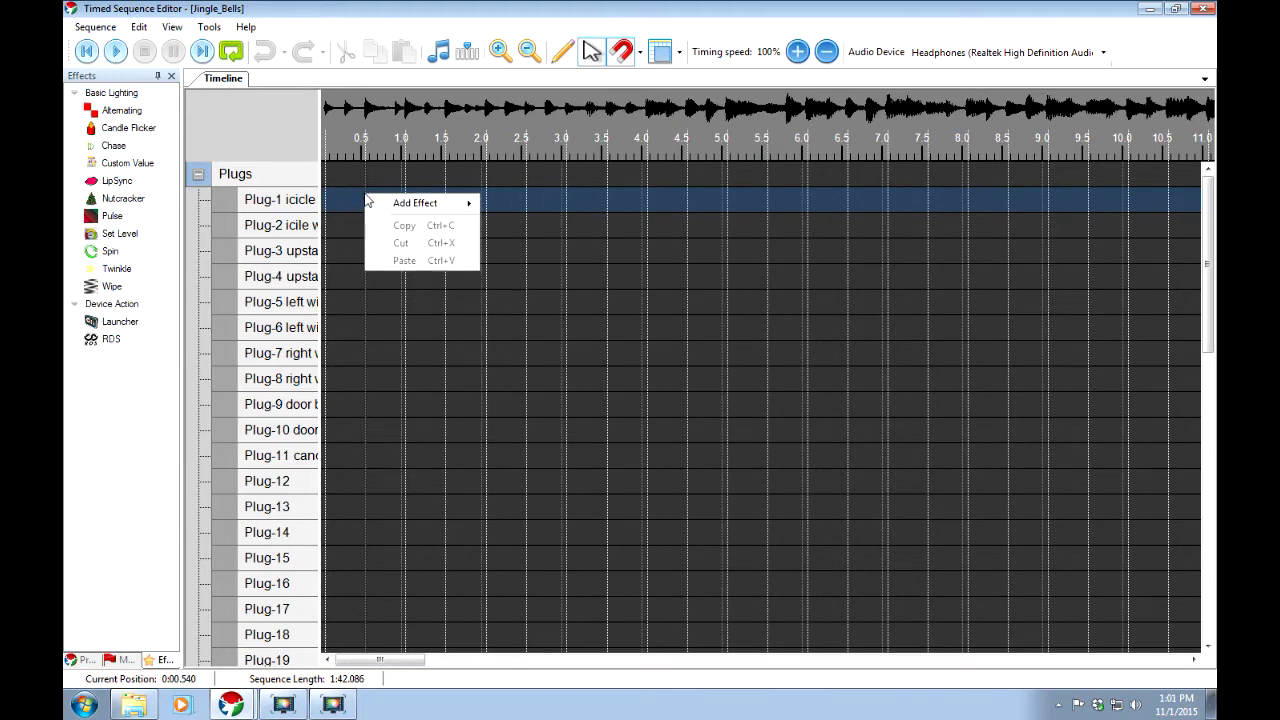
mouse_move(403, 206)
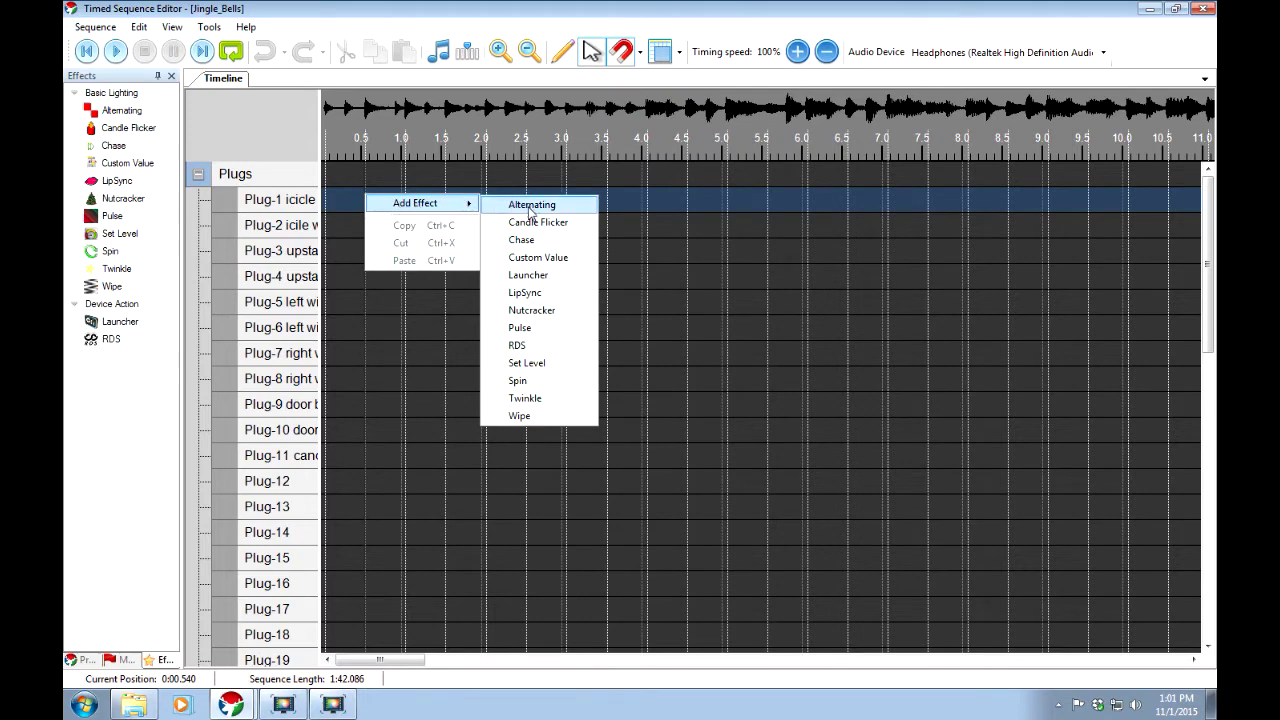
click(519, 364)
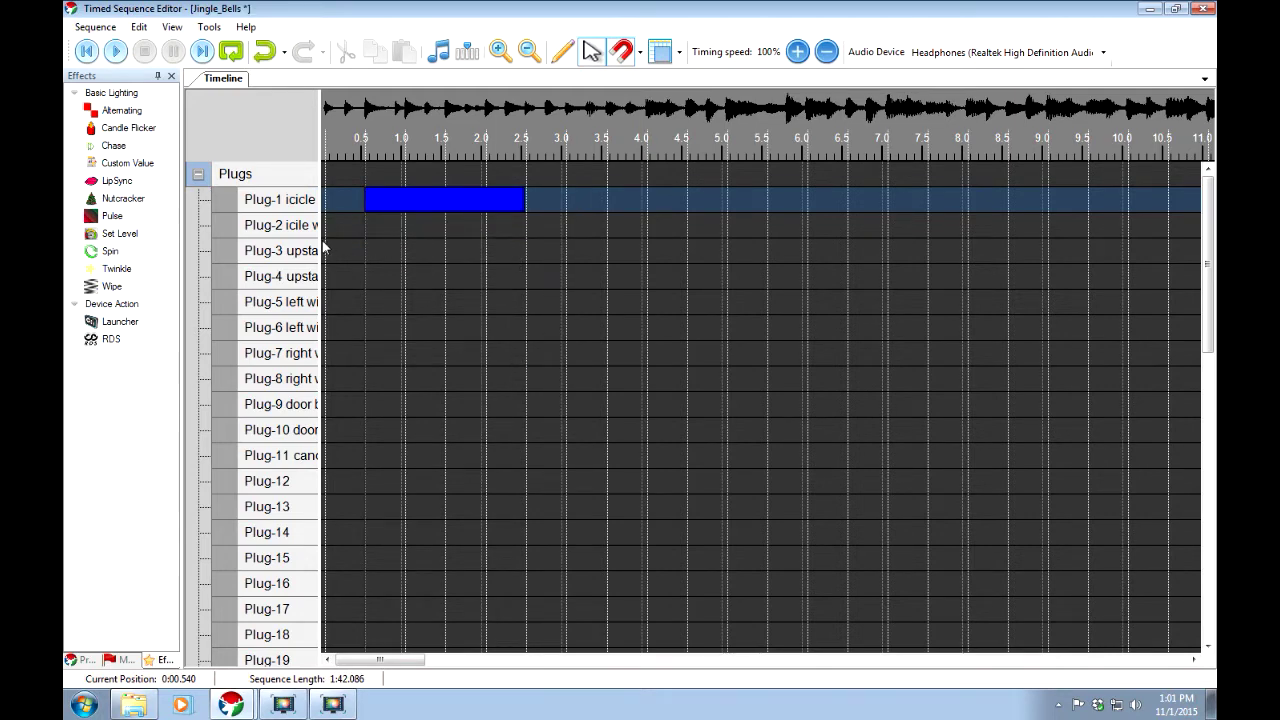
drag(320, 240, 429, 254)
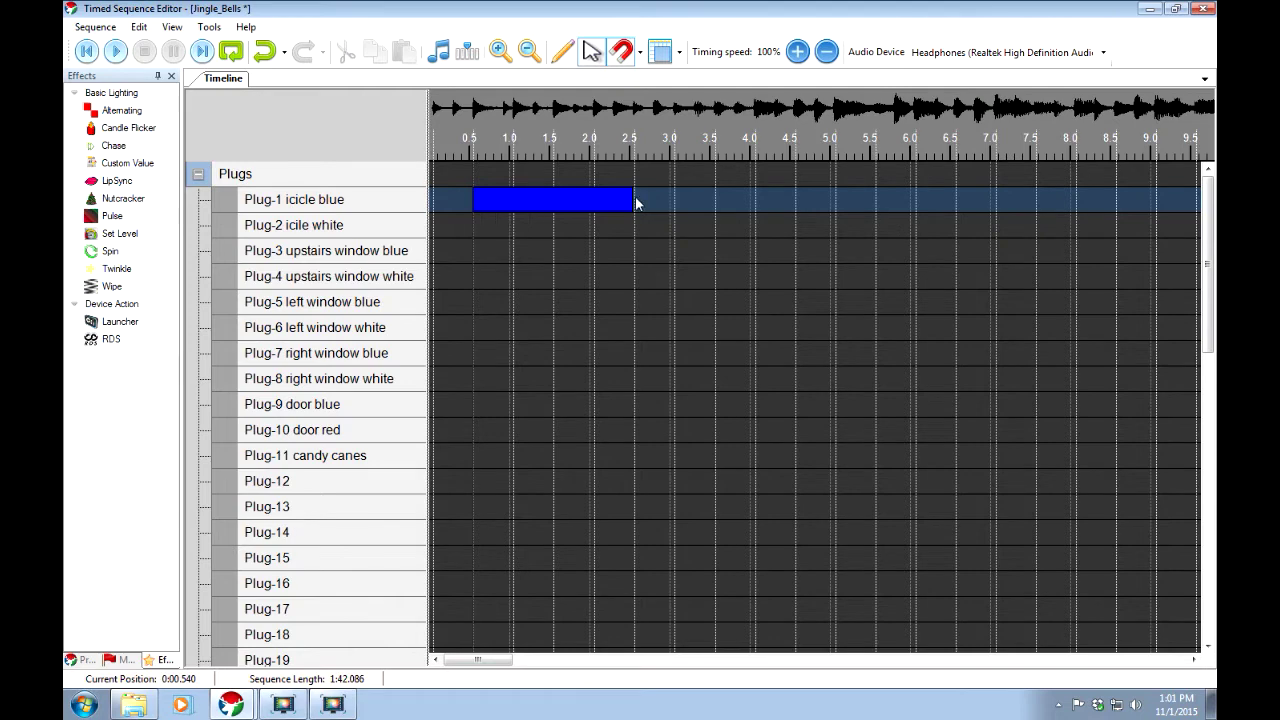
drag(632, 197, 515, 201)
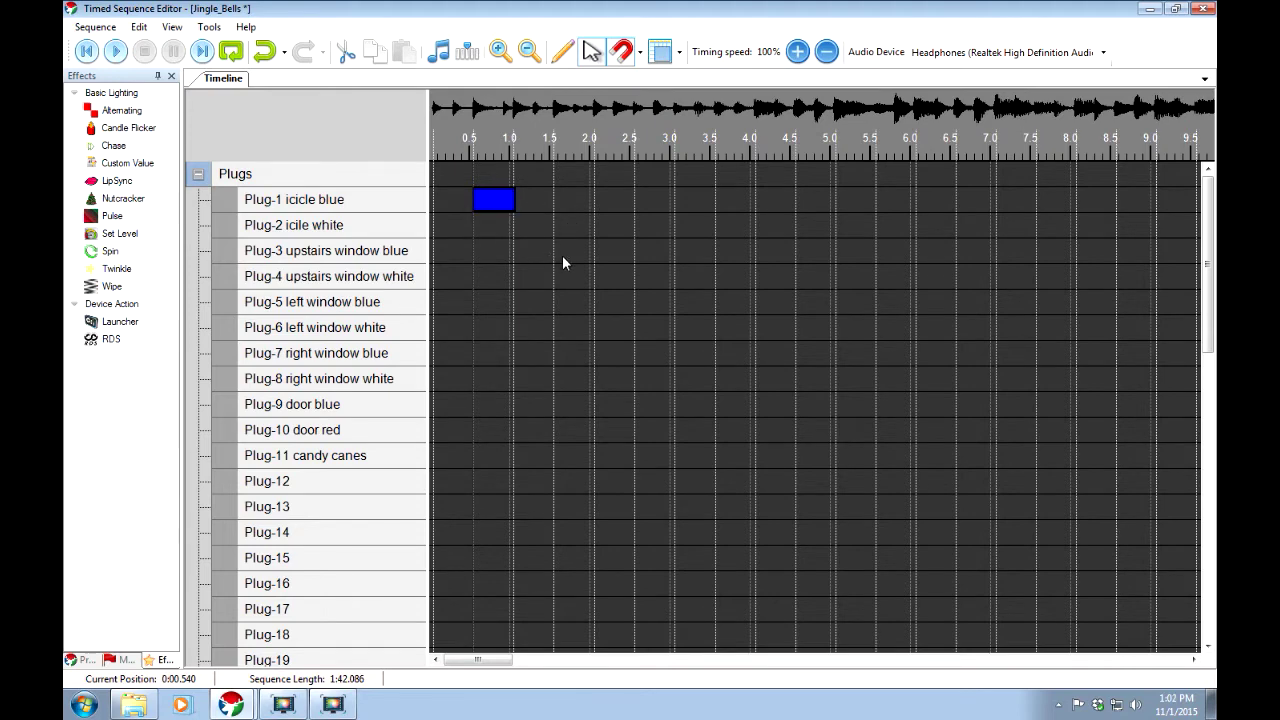
Copy the Set Level block and paste copies on Plug-1 at 1.5, 2.5, 3.5 and 4.5 s
right_click(495, 199)
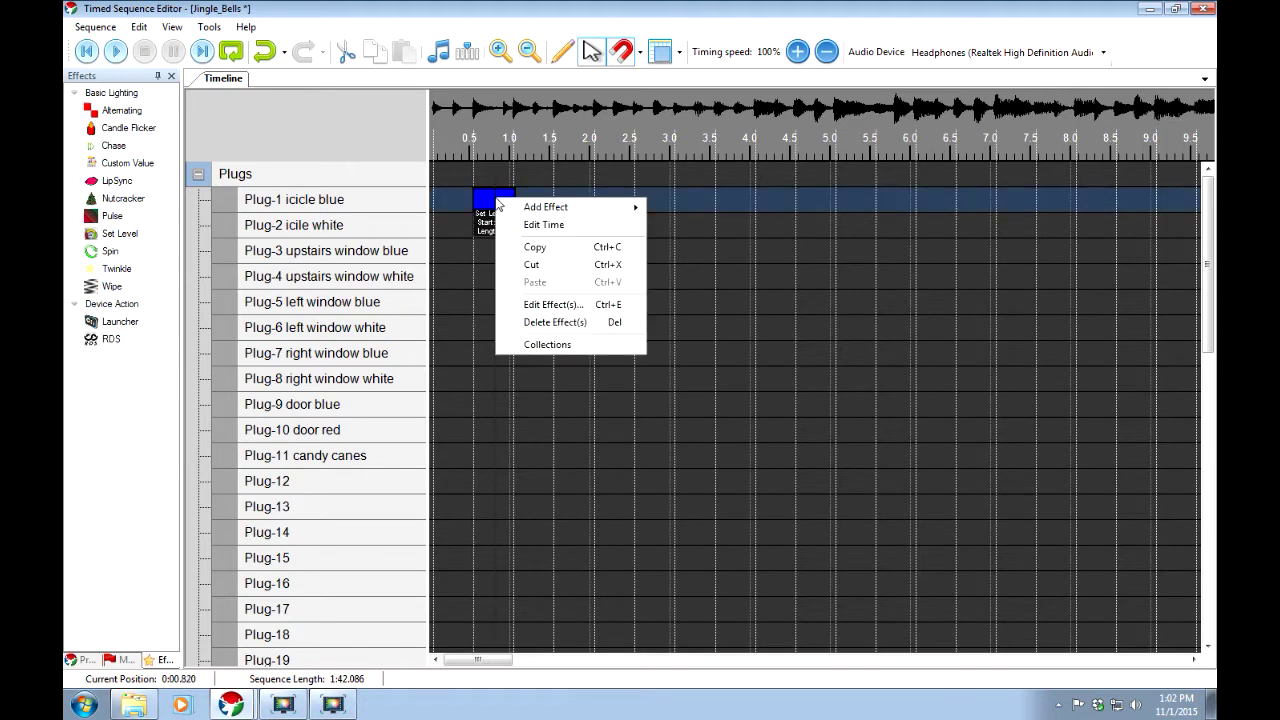
click(541, 252)
click(541, 252)
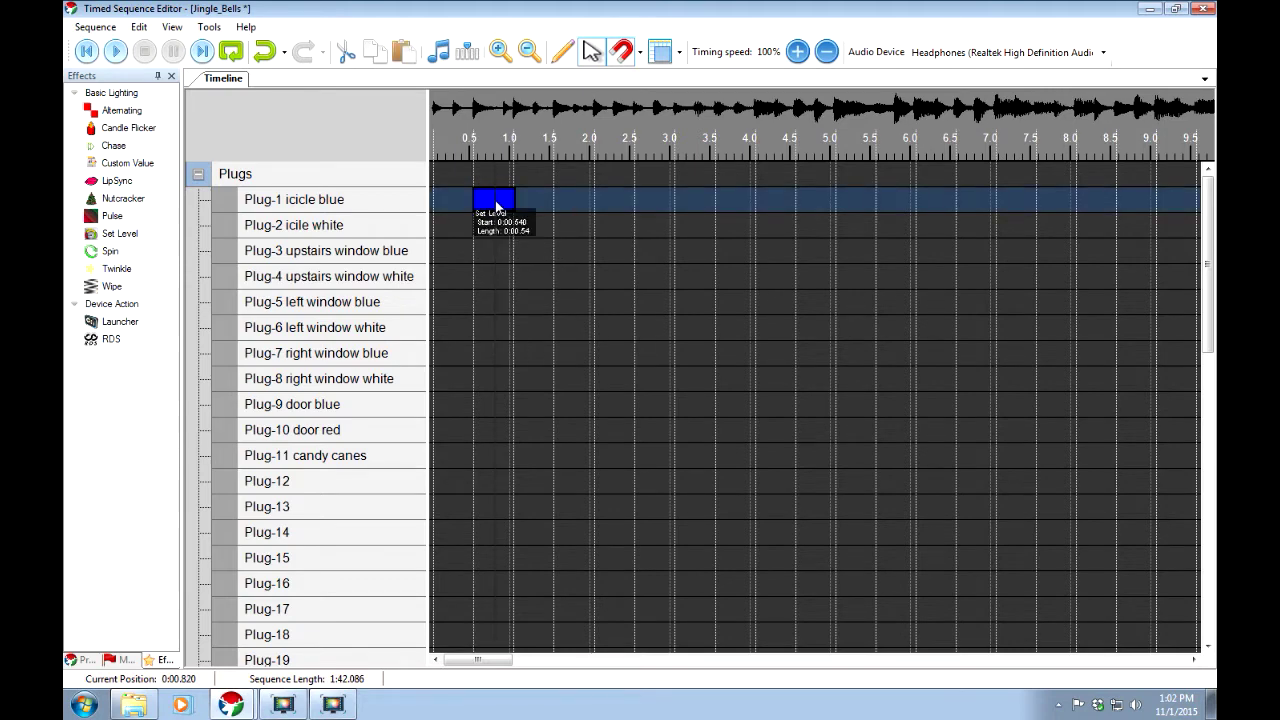
right_click(554, 201)
click(600, 266)
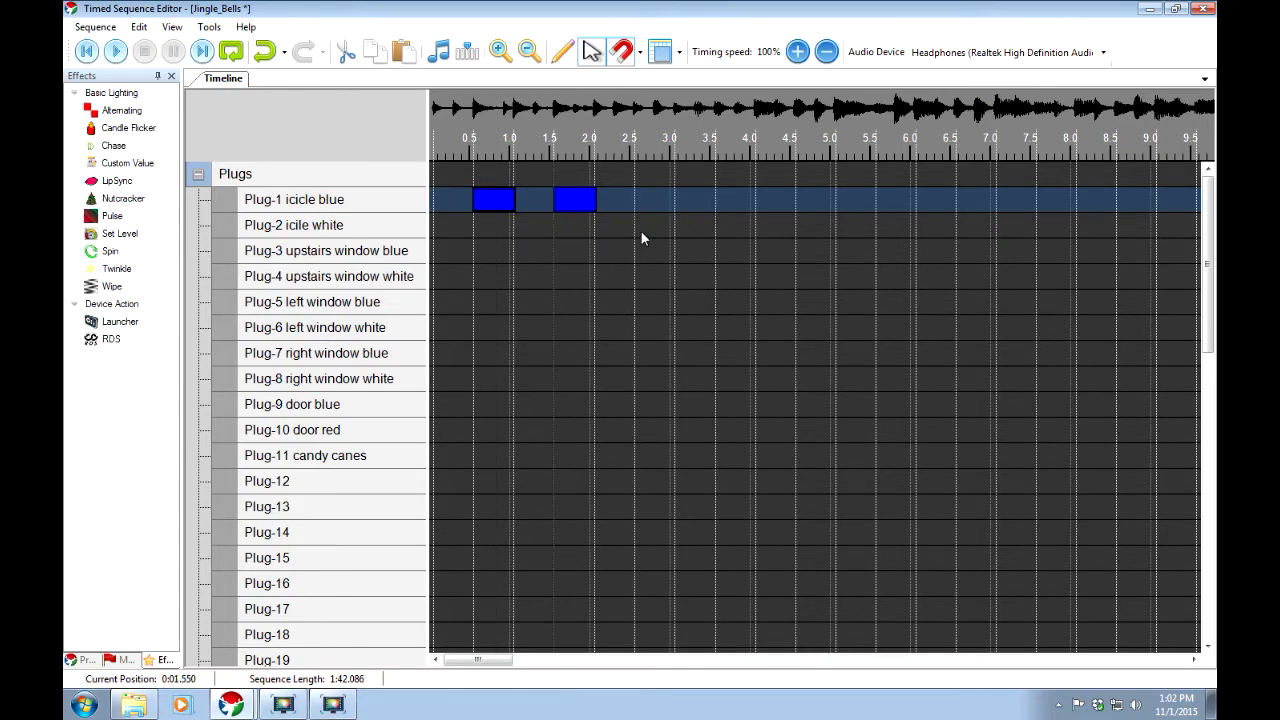
right_click(637, 202)
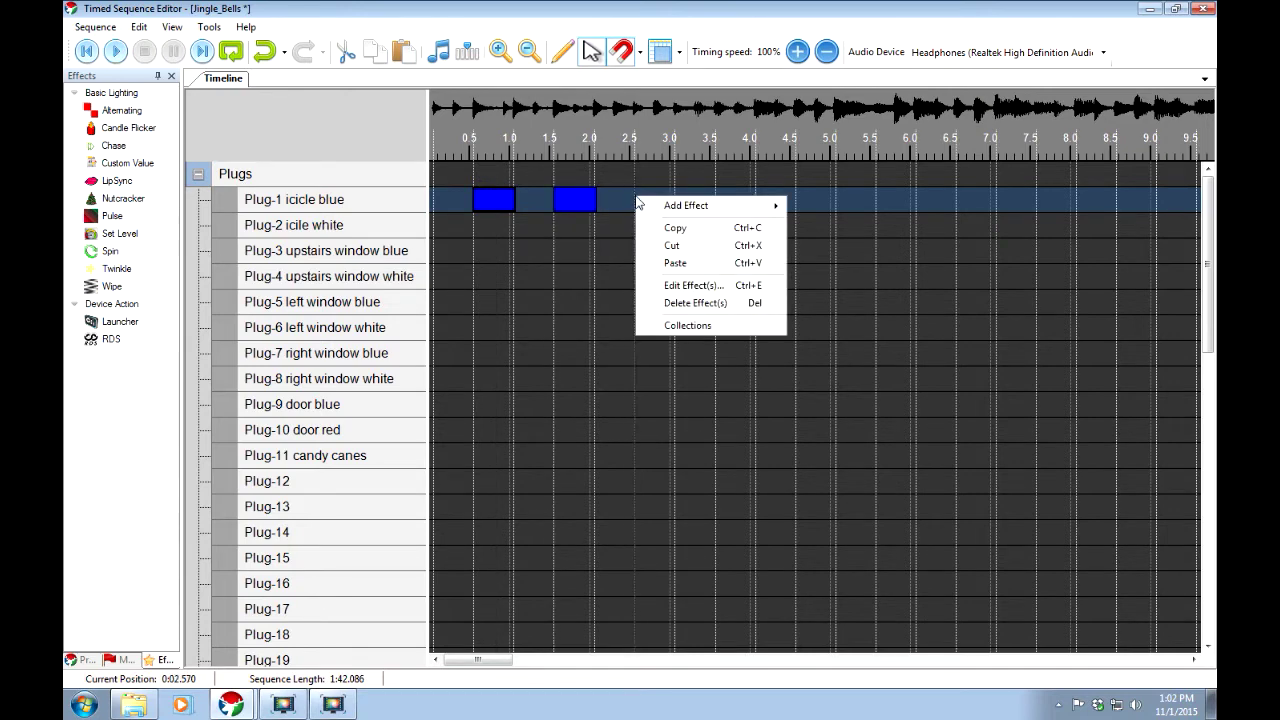
click(664, 262)
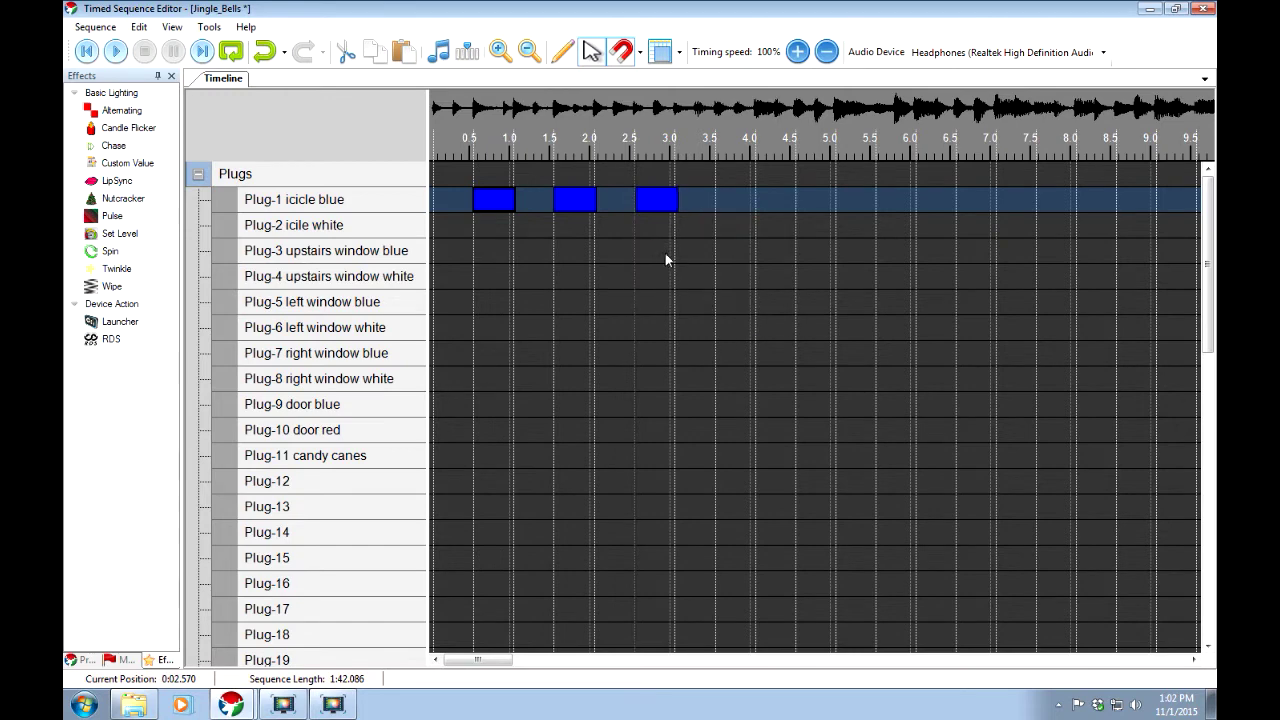
click(677, 195)
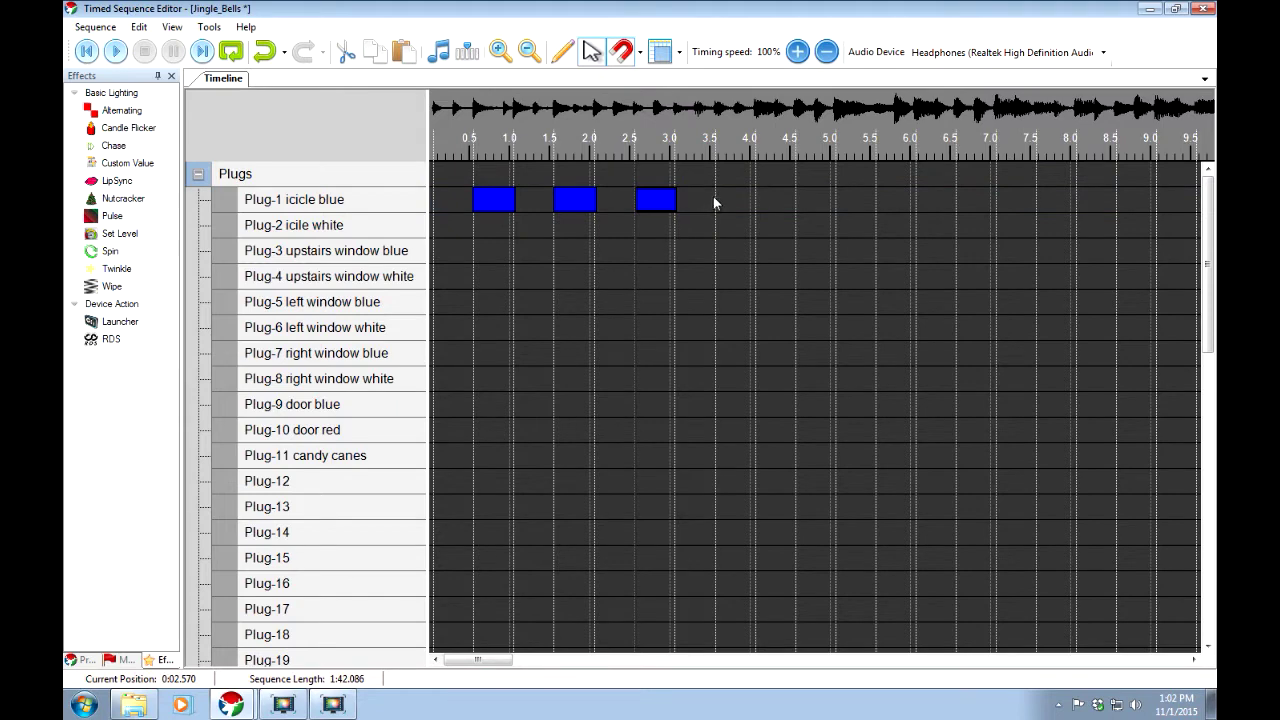
right_click(715, 200)
click(750, 263)
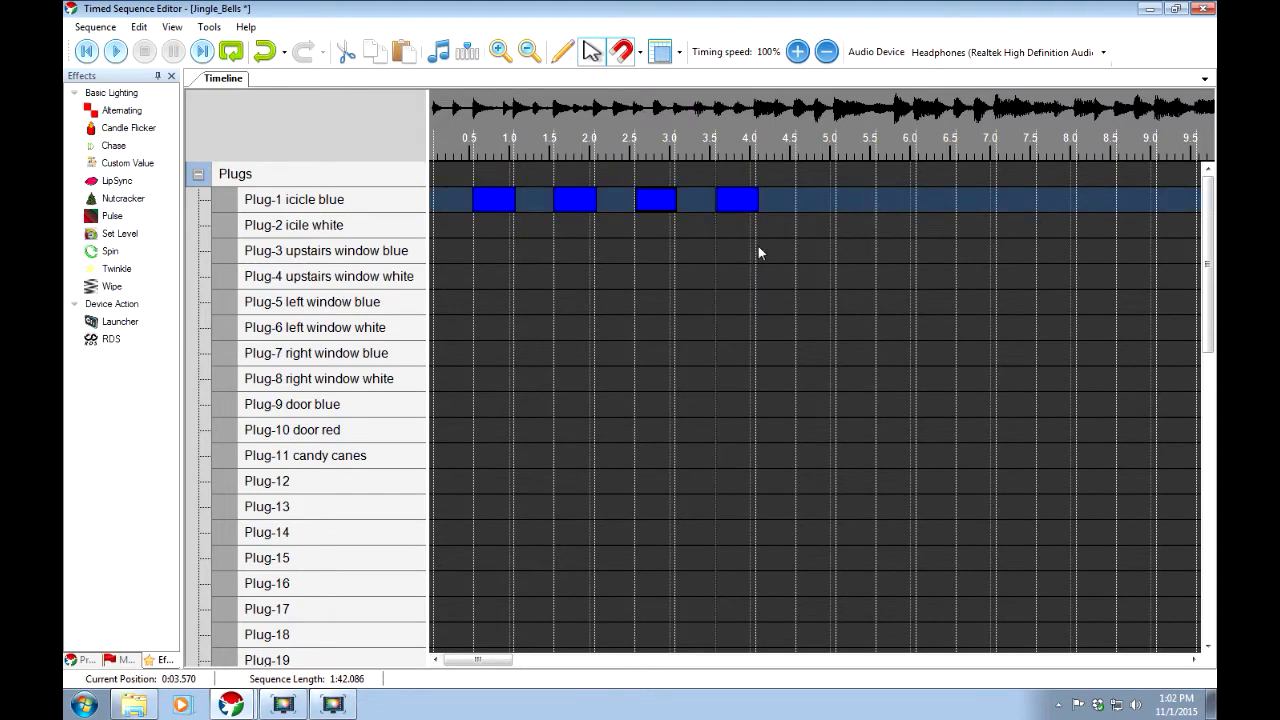
right_click(798, 201)
click(833, 264)
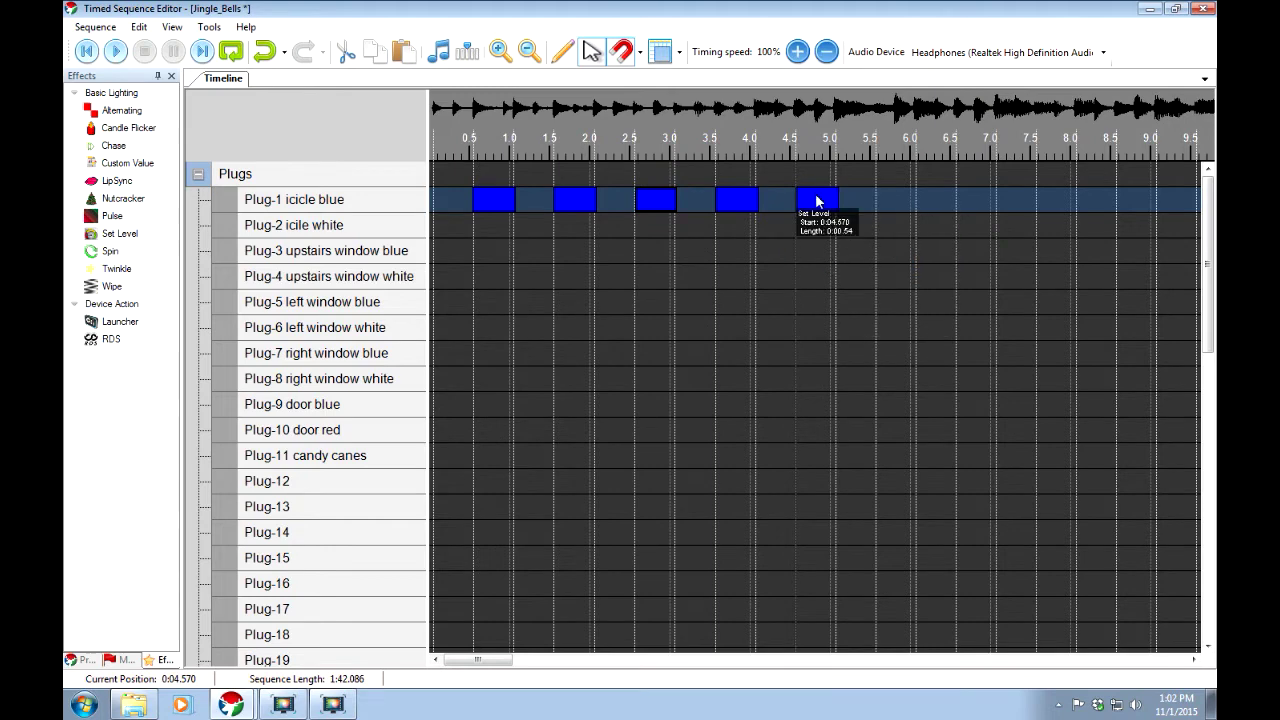
Copy all five Set Level blocks and paste them again starting at 5.5 s
click(503, 201)
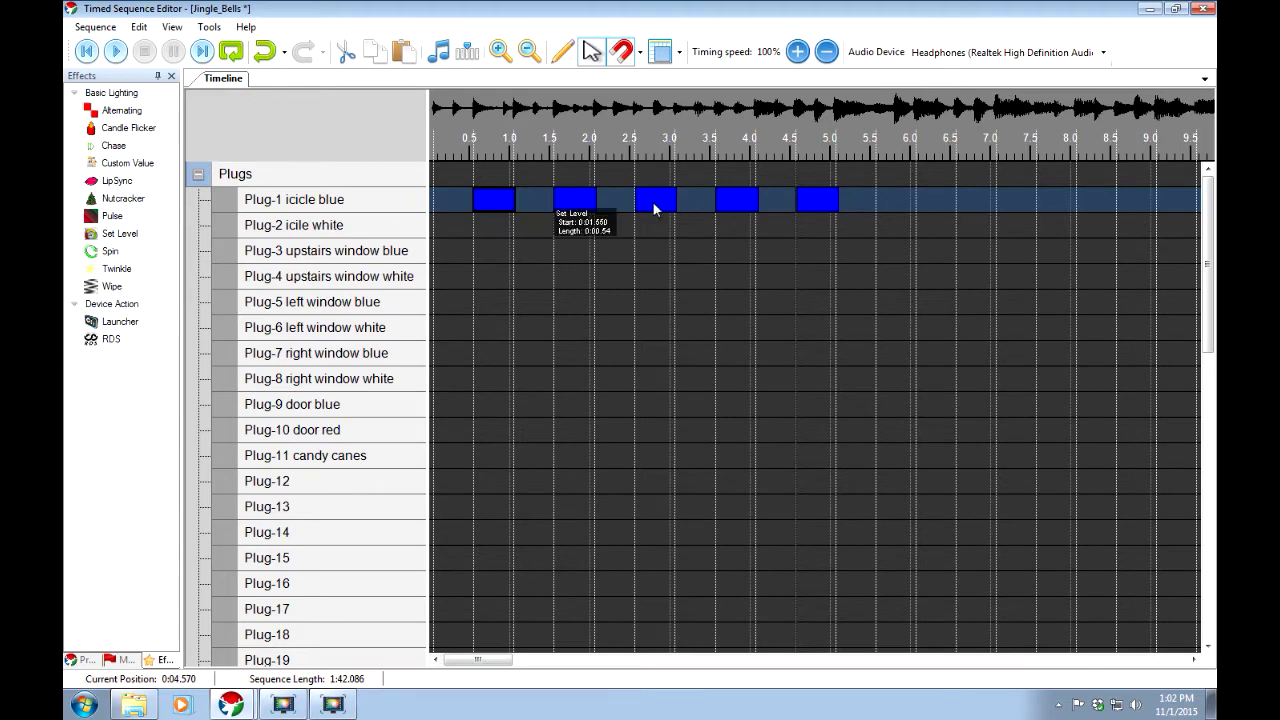
right_click(816, 199)
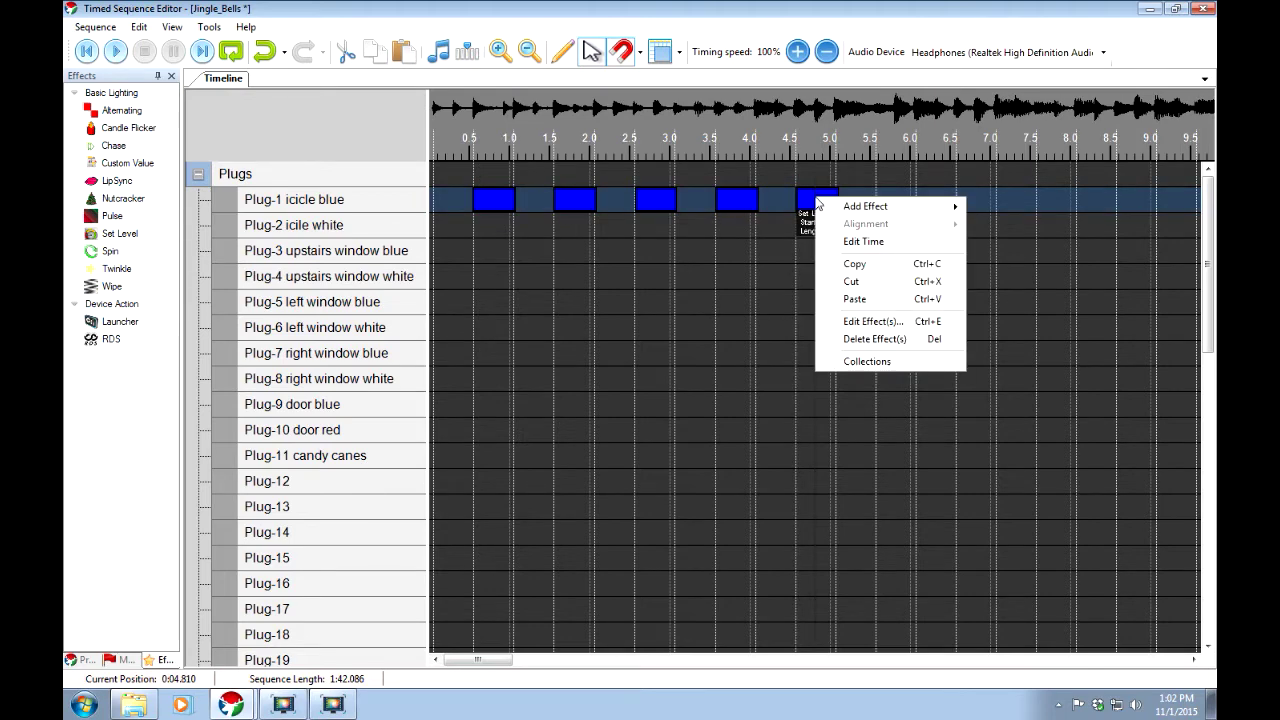
click(850, 266)
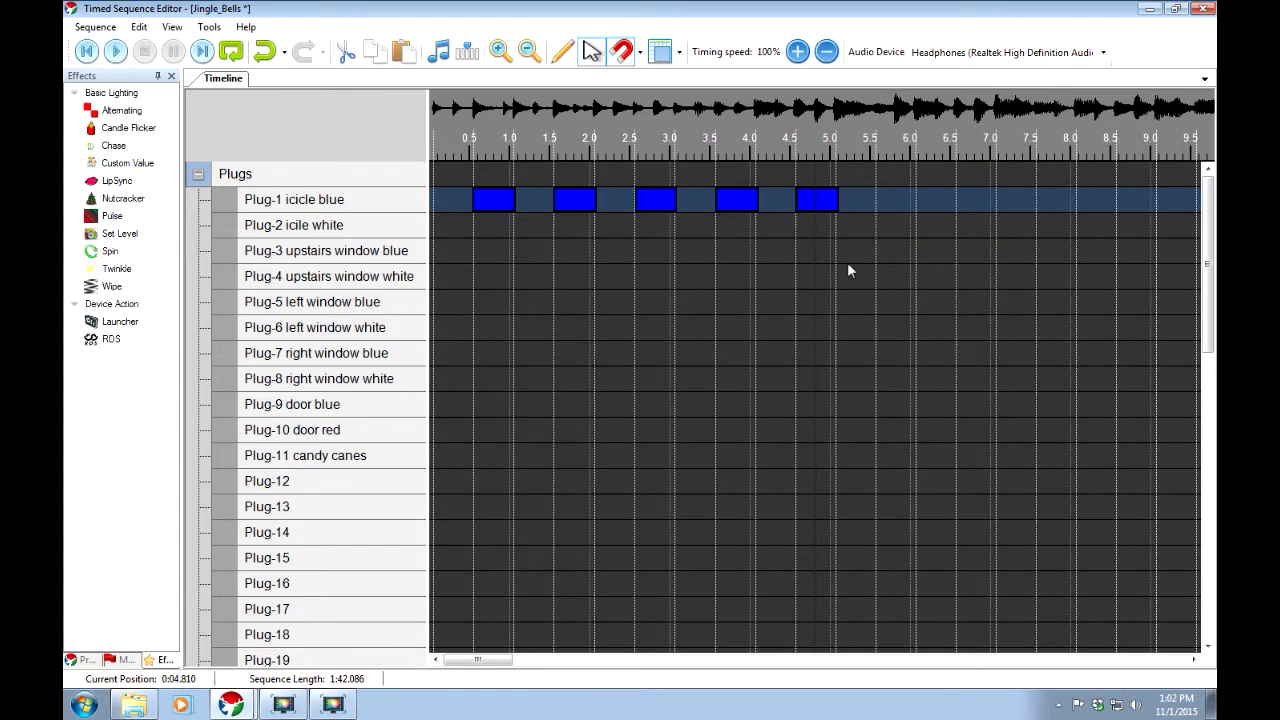
right_click(876, 201)
click(913, 268)
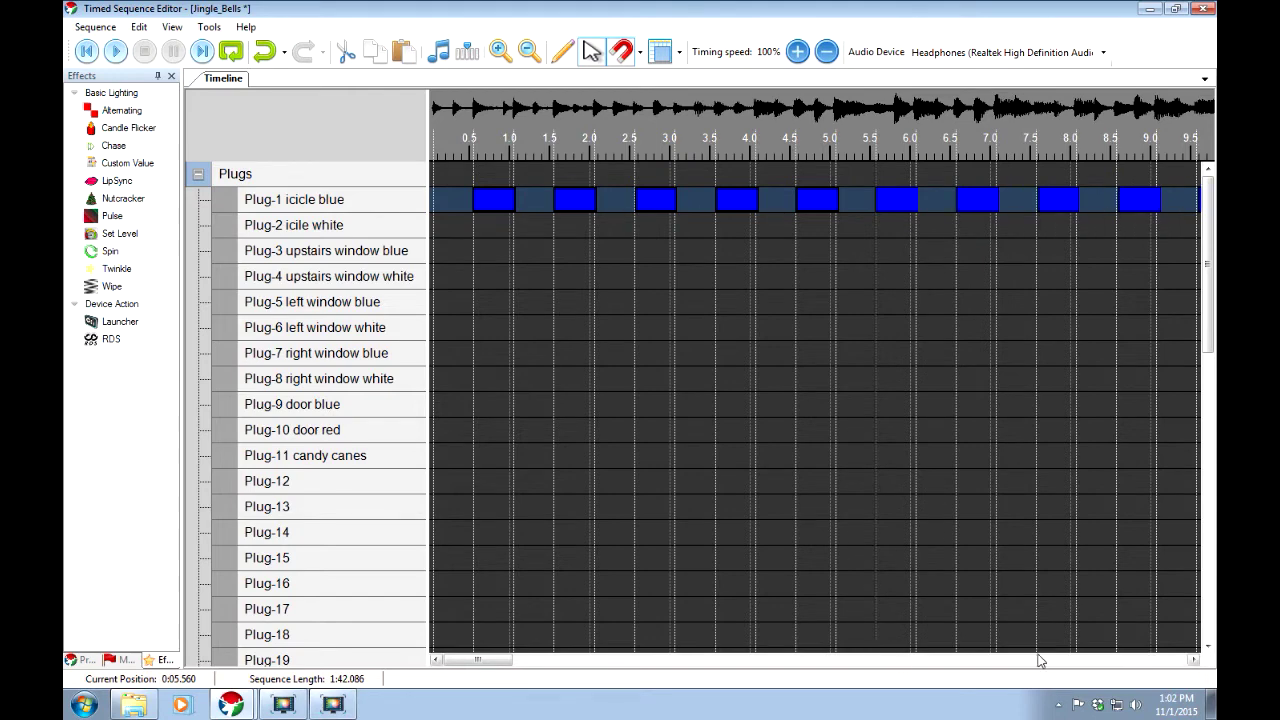
drag(505, 663, 478, 663)
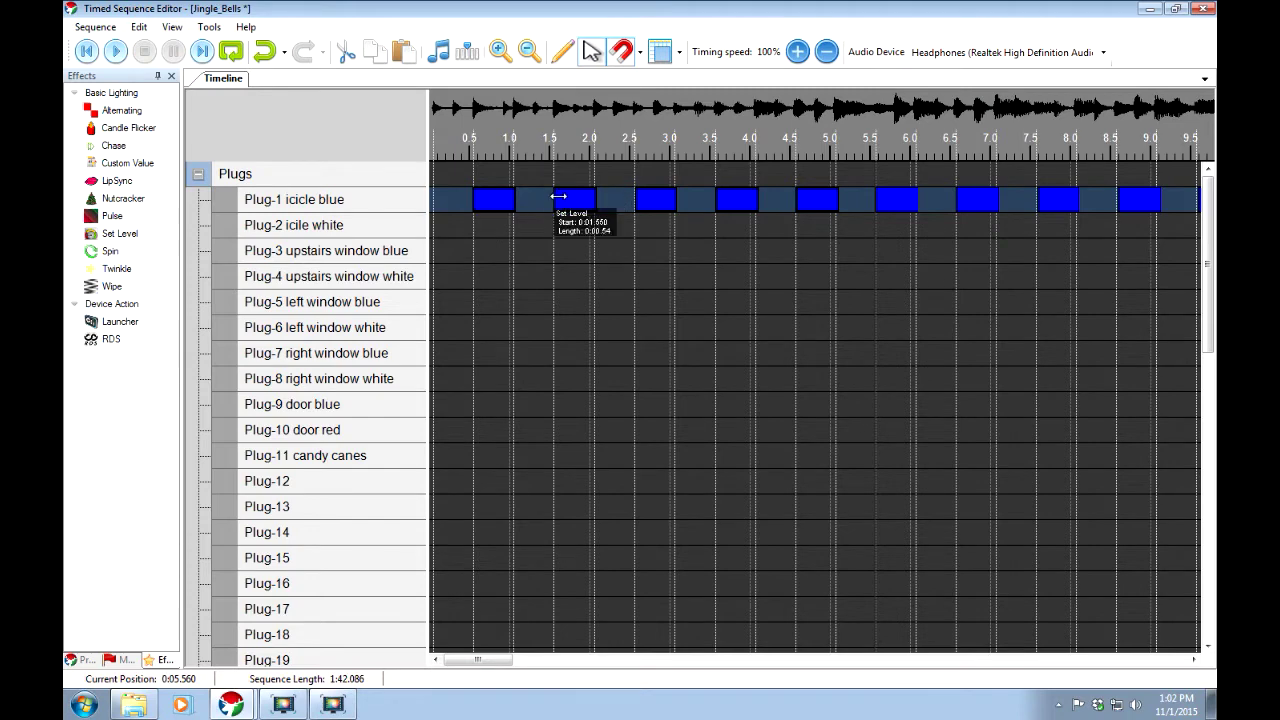
click(493, 203)
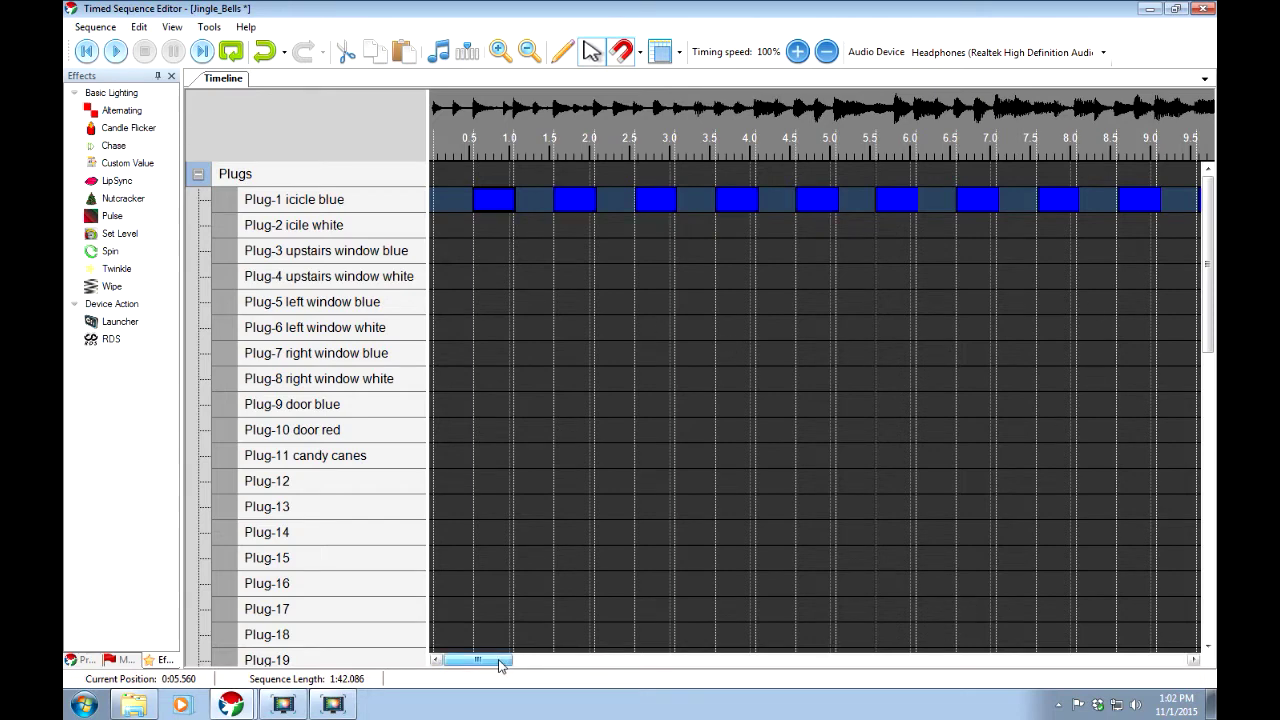
Copy Plug-1's Set Level pattern and paste it onto the Plug-2 icile white row
drag(500, 663, 528, 668)
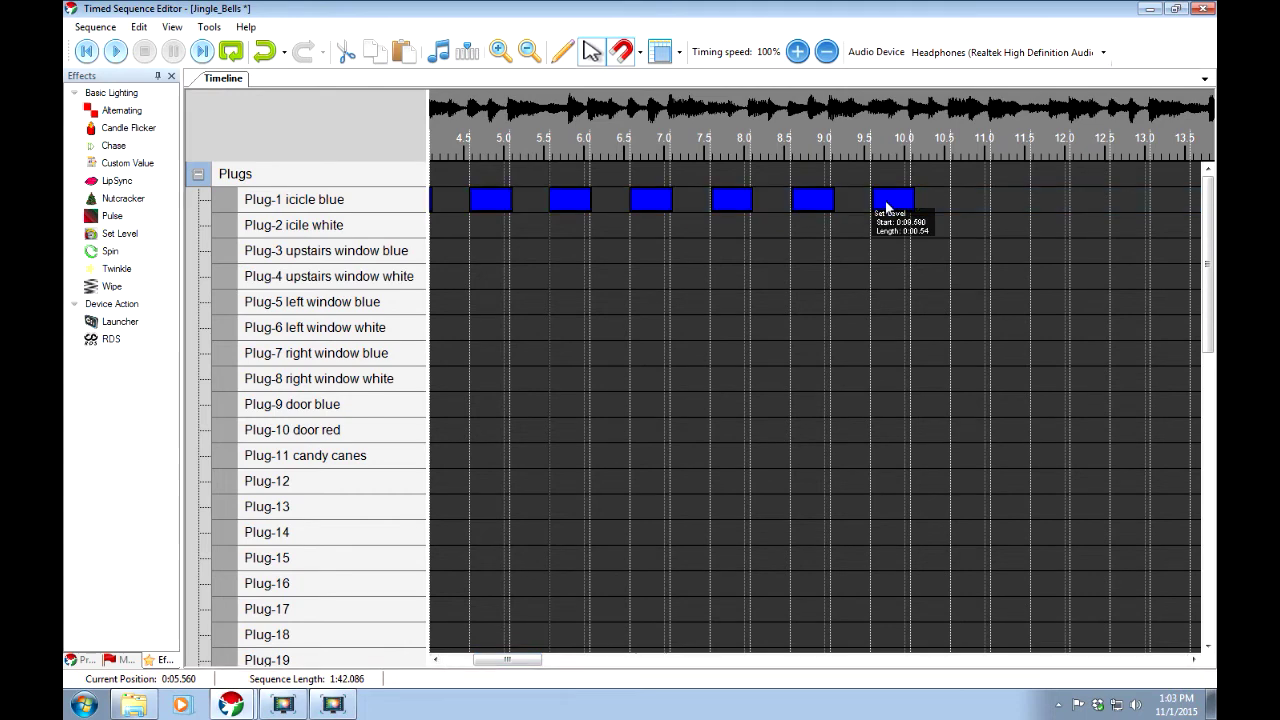
drag(540, 660, 505, 660)
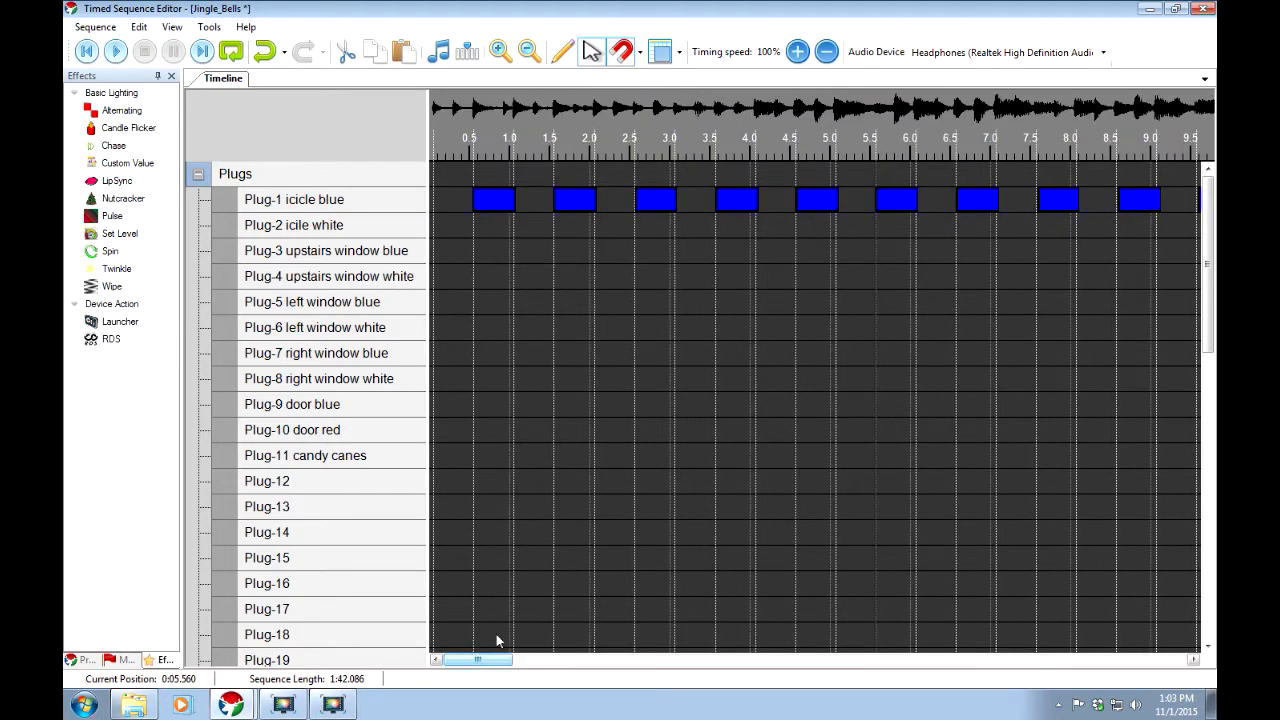
right_click(485, 202)
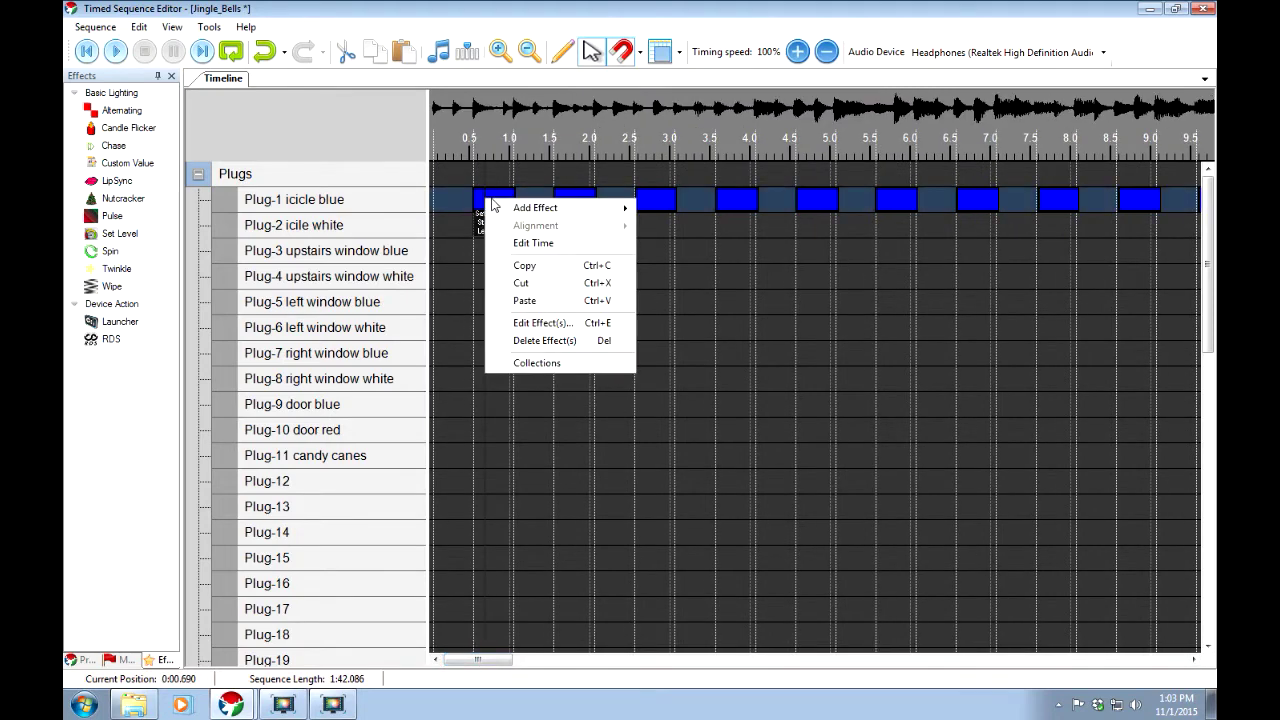
click(524, 263)
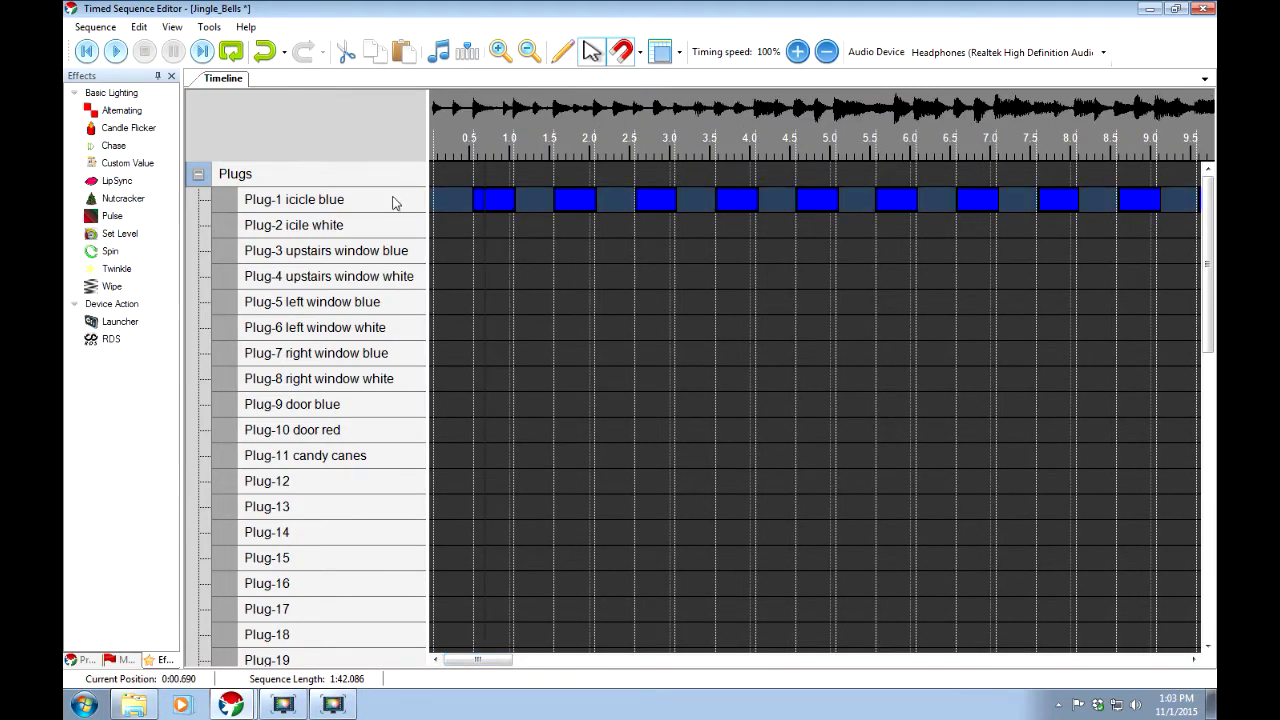
right_click(513, 228)
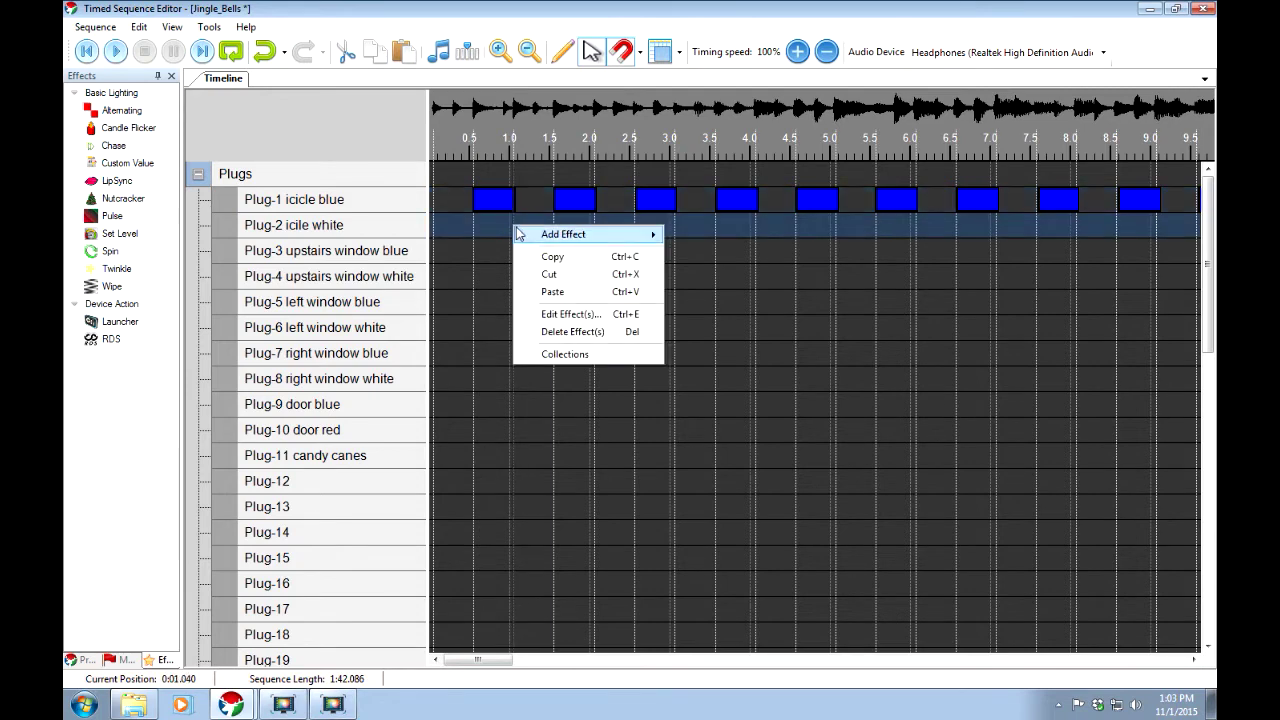
click(551, 291)
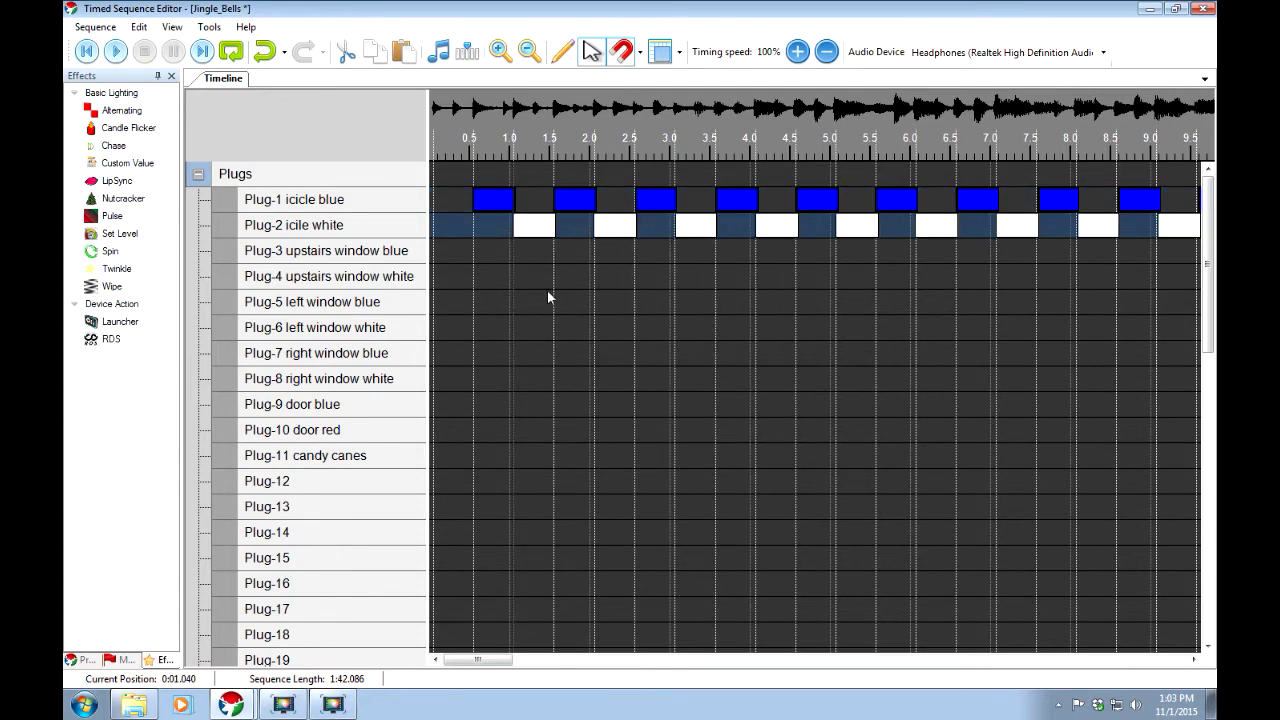
click(1176, 10)
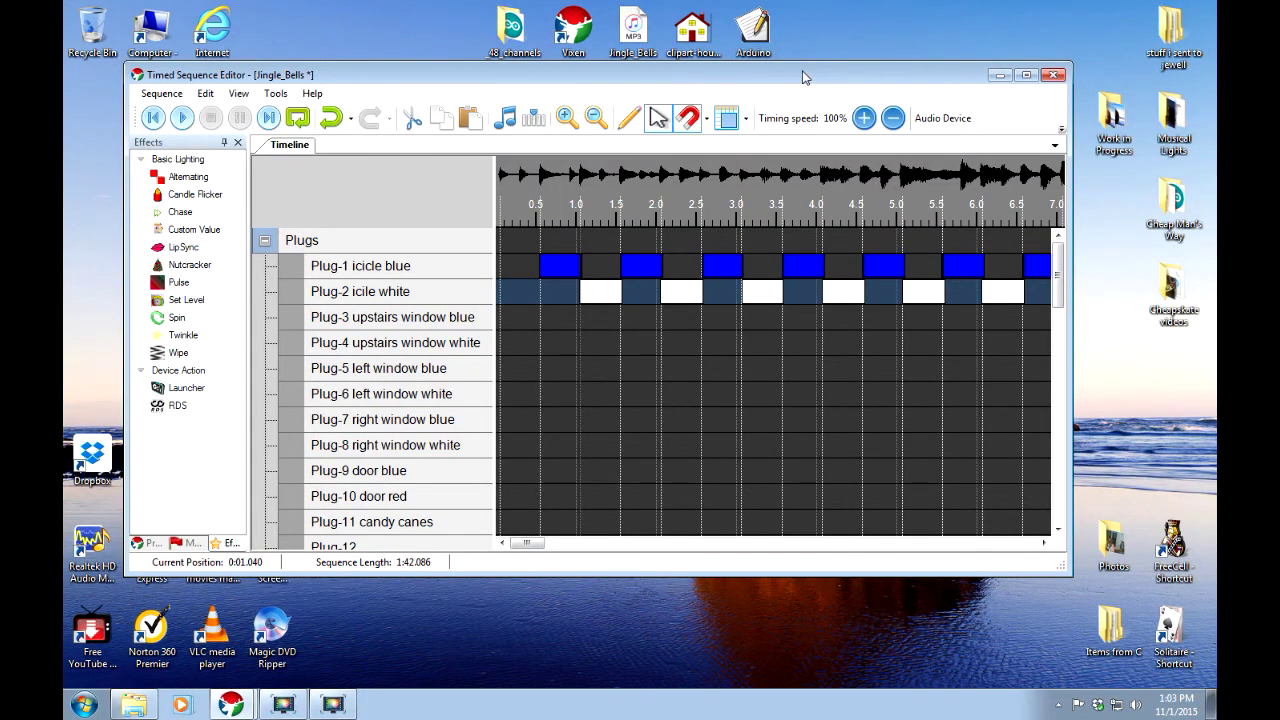
Check Christmas 2015 in Setup Previews so the house display appears in Vixen Preview
drag(806, 78, 797, 589)
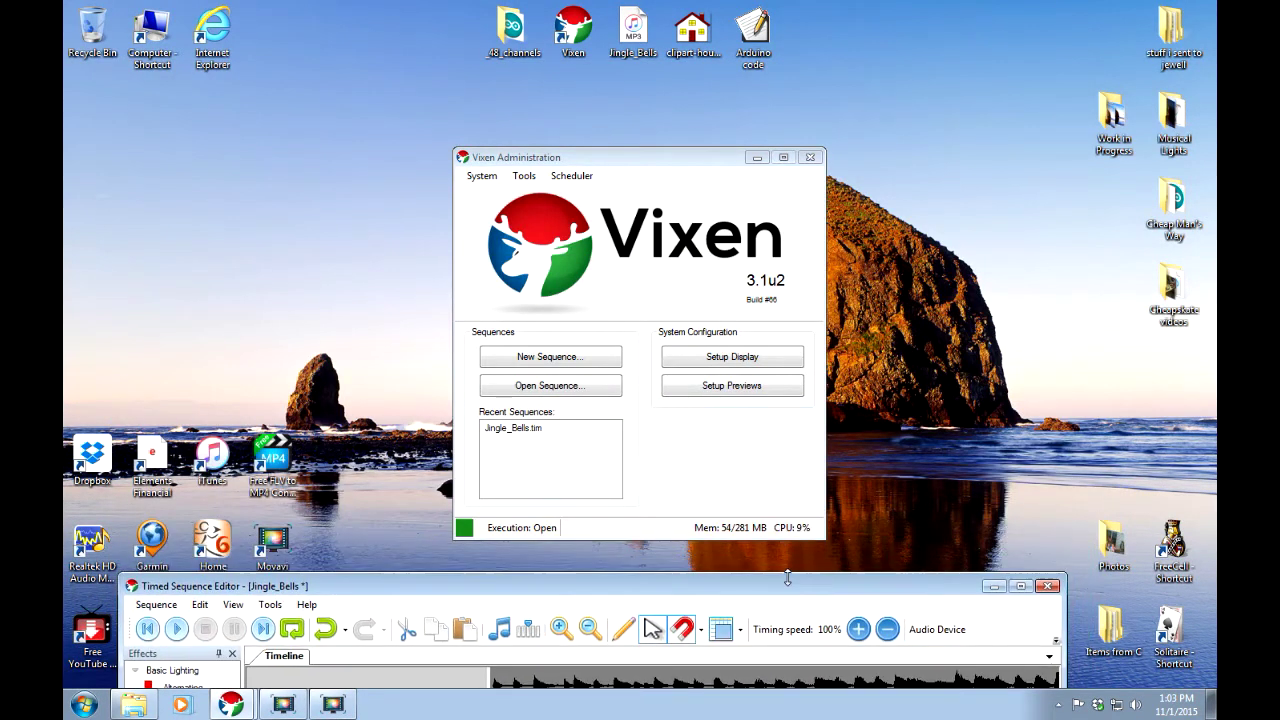
click(716, 389)
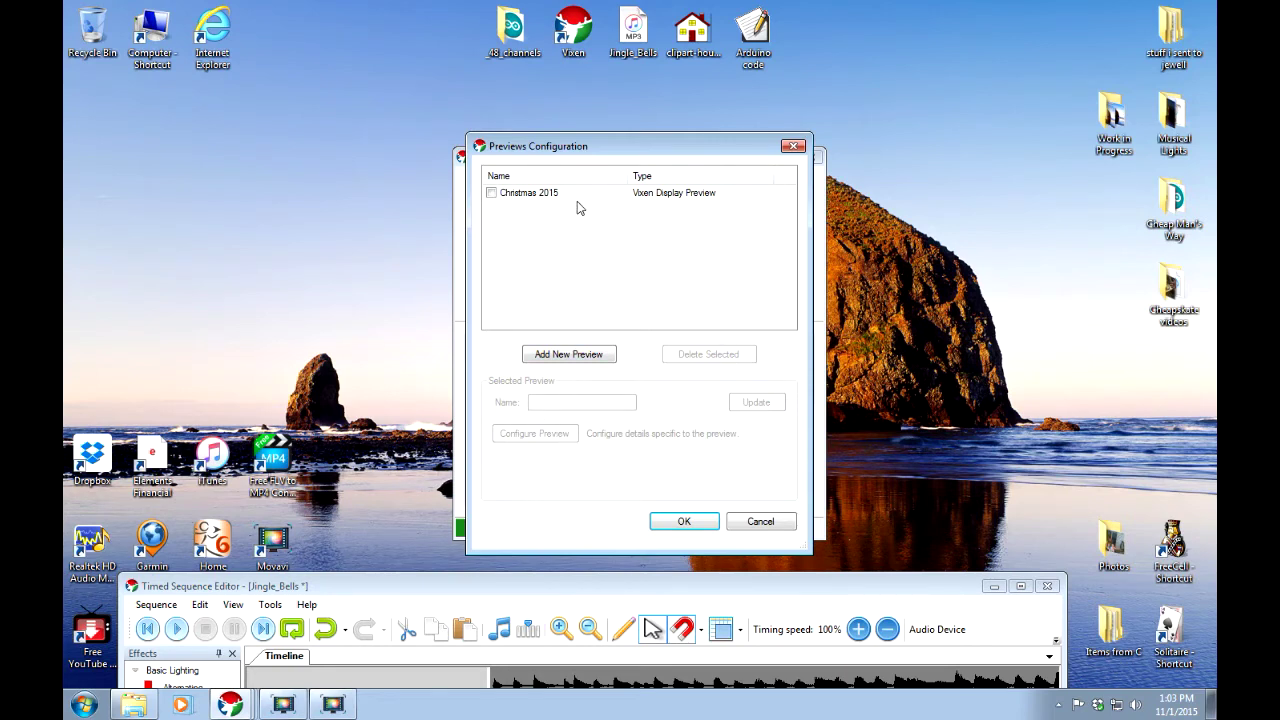
click(491, 193)
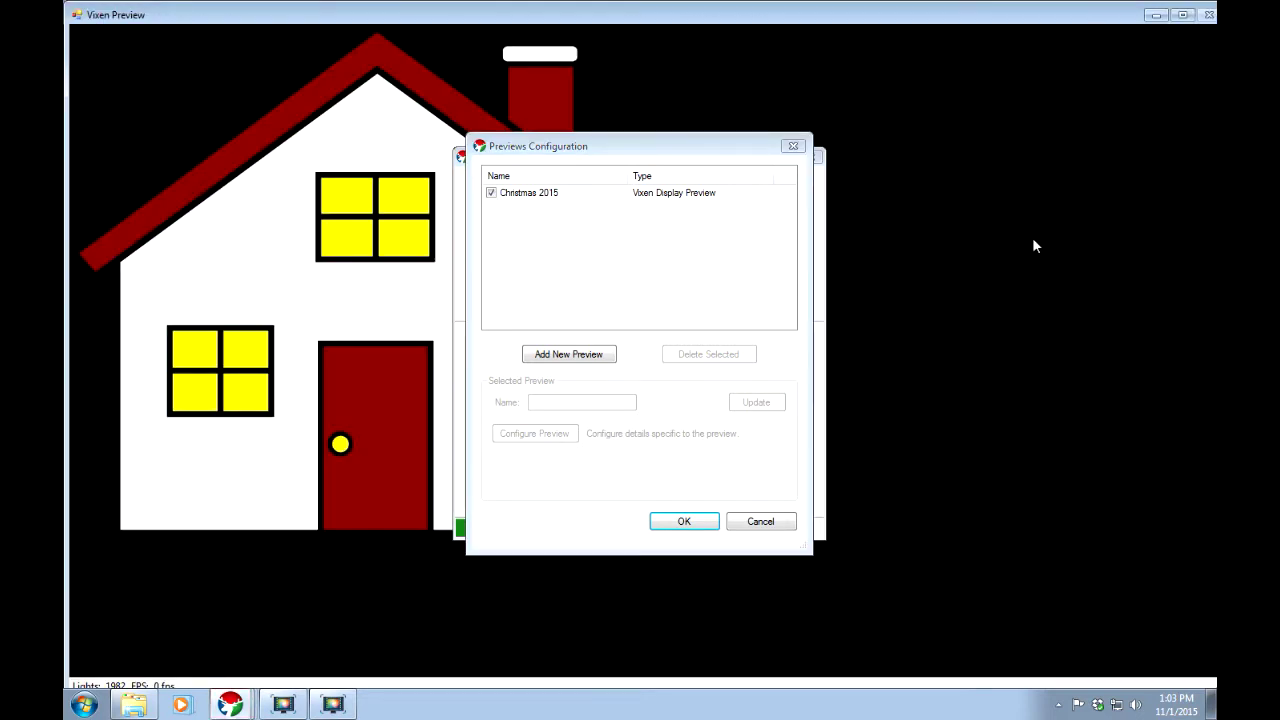
click(684, 522)
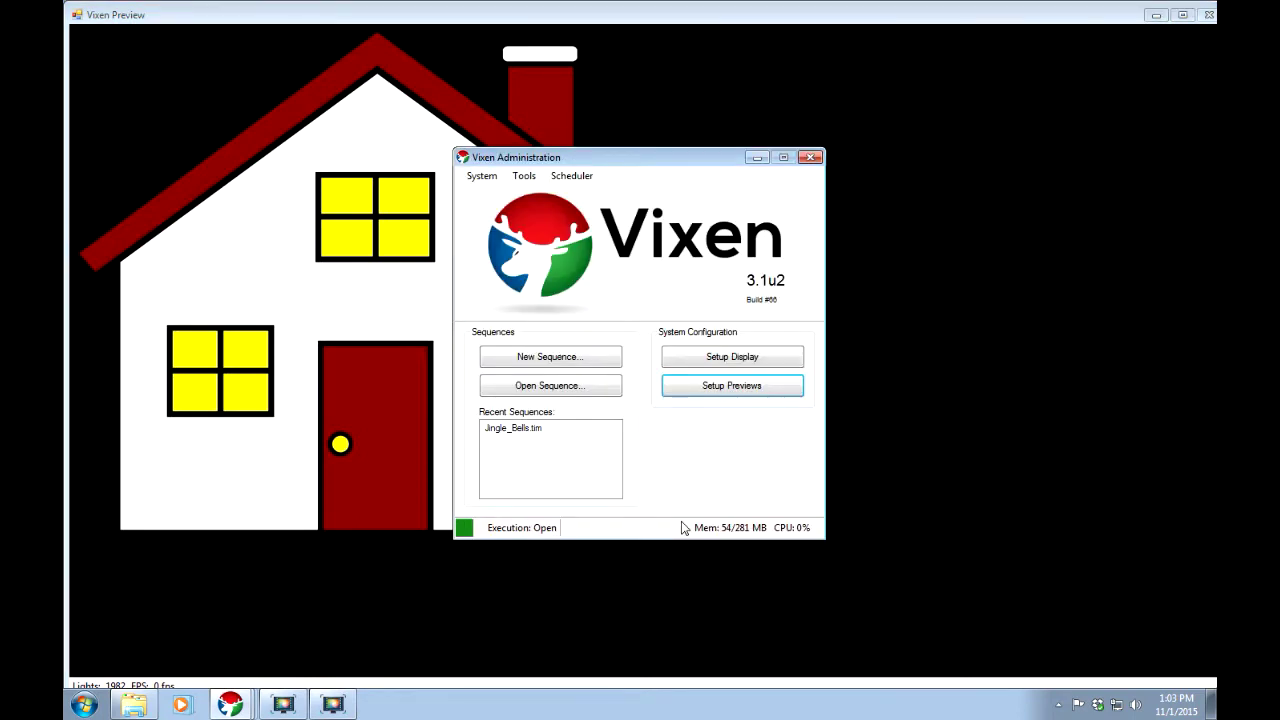
click(756, 160)
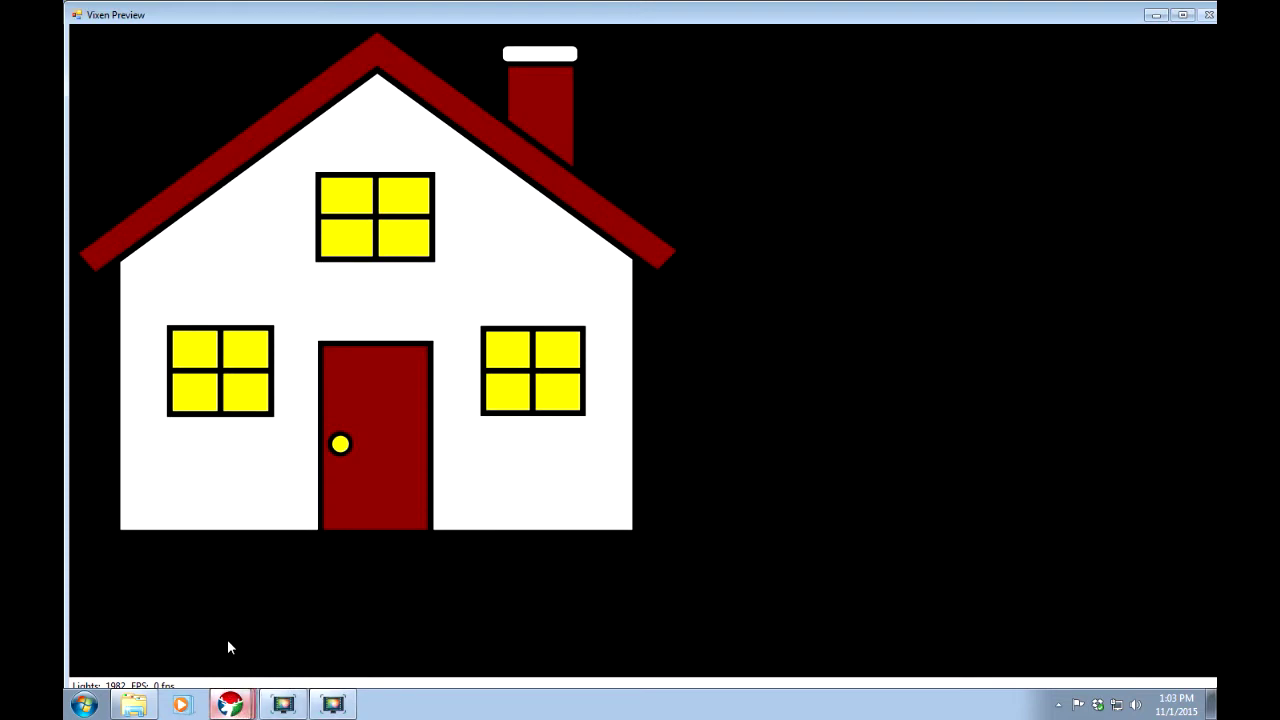
Position the editor beside the house preview, play the sequence, stop it, then enlarge the editor
key(alt+Tab)
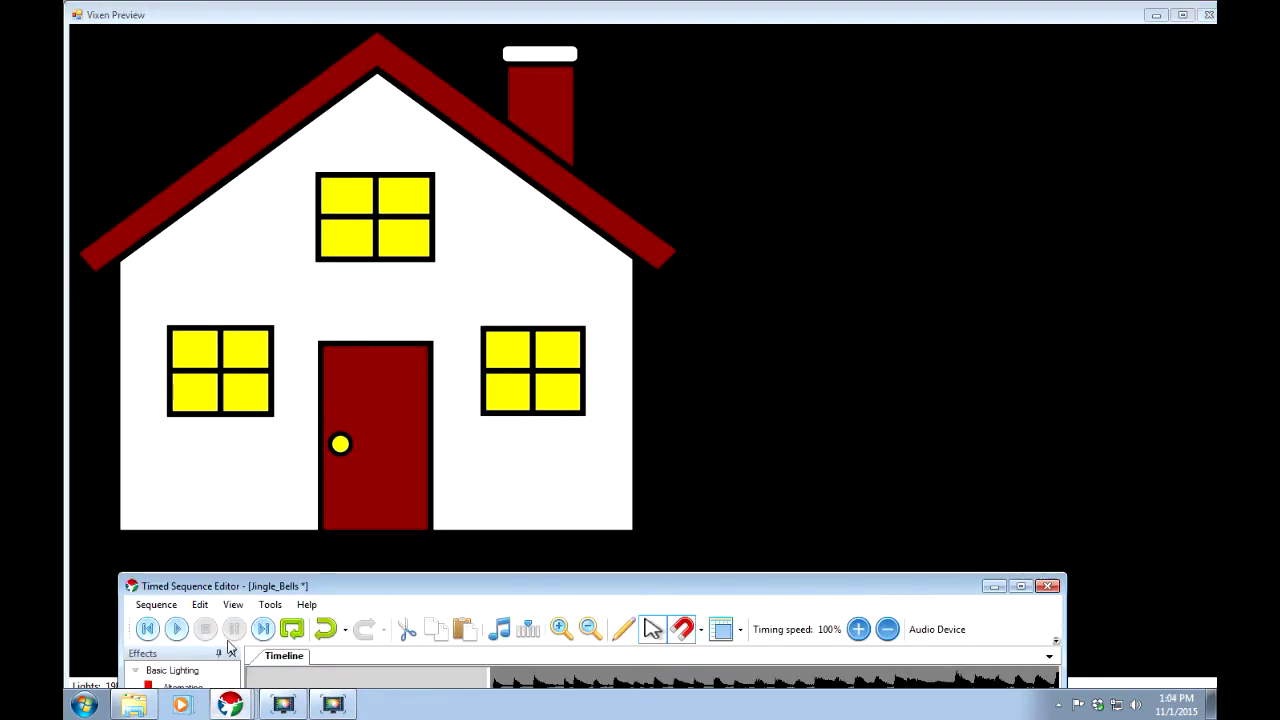
drag(487, 588, 453, 569)
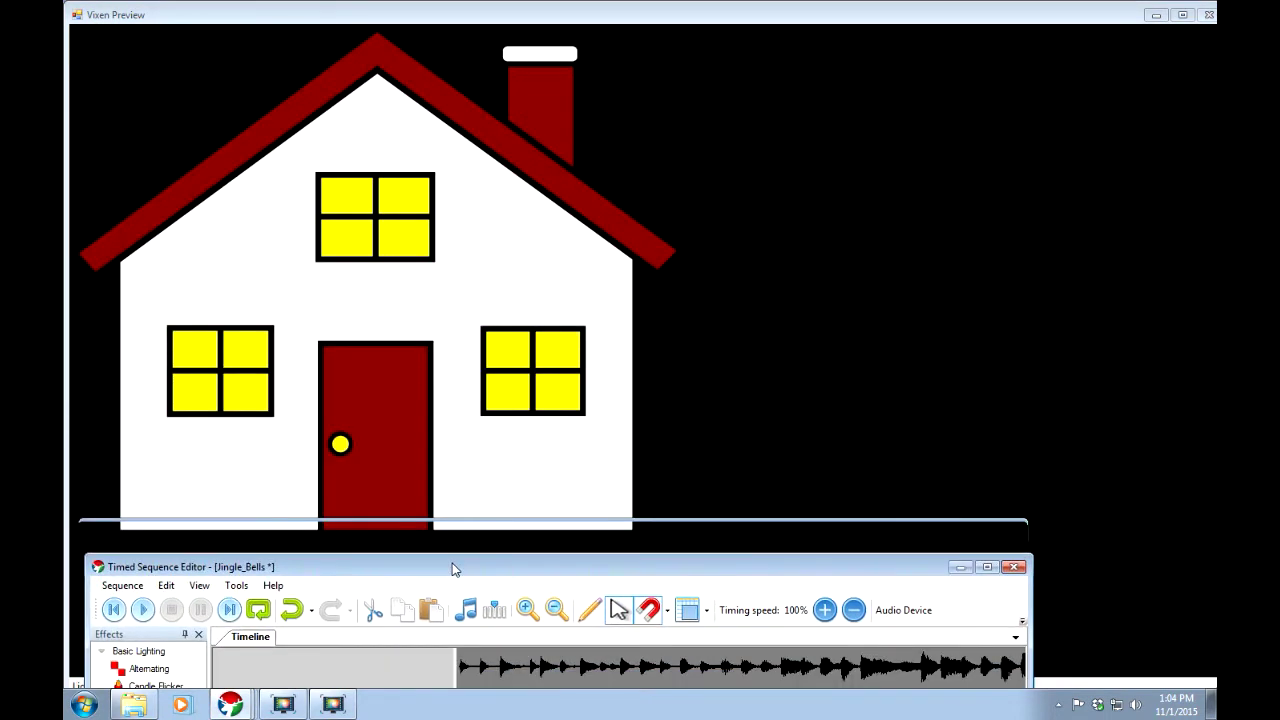
click(594, 533)
mouse_move(714, 573)
mouse_down()
mouse_move(729, 506)
mouse_move(701, 590)
mouse_move(712, 585)
mouse_up()
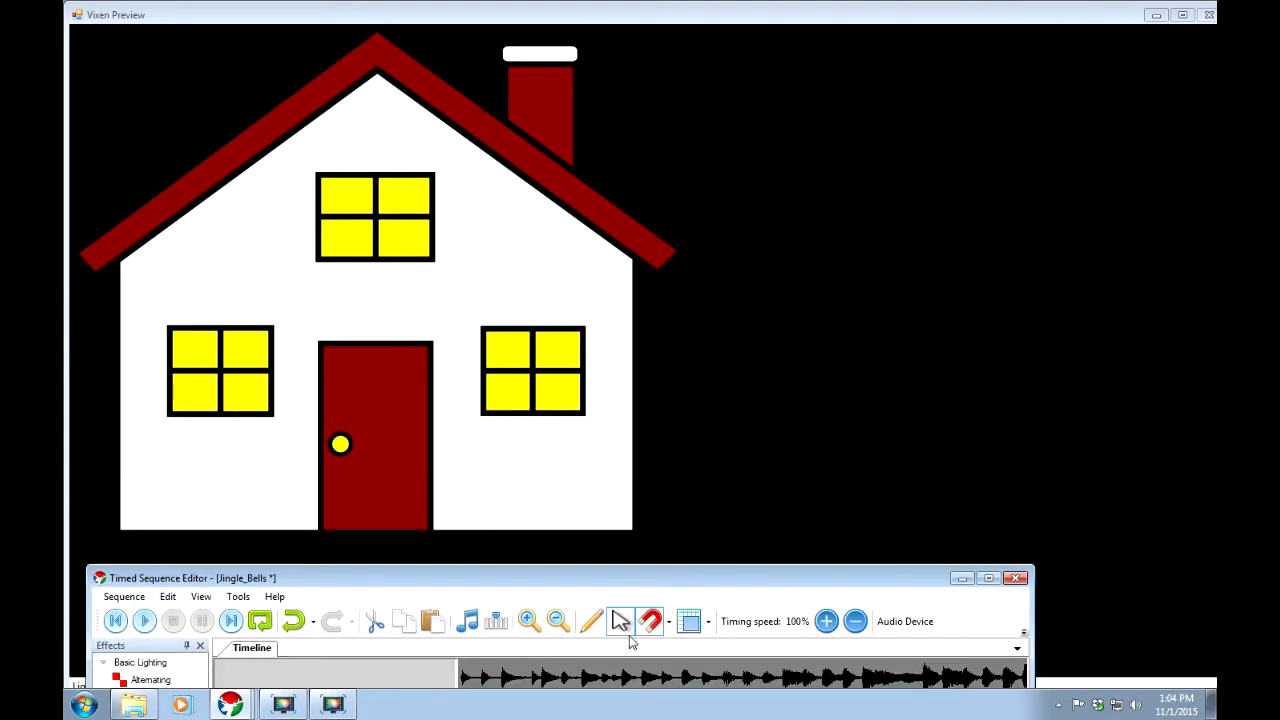
click(146, 621)
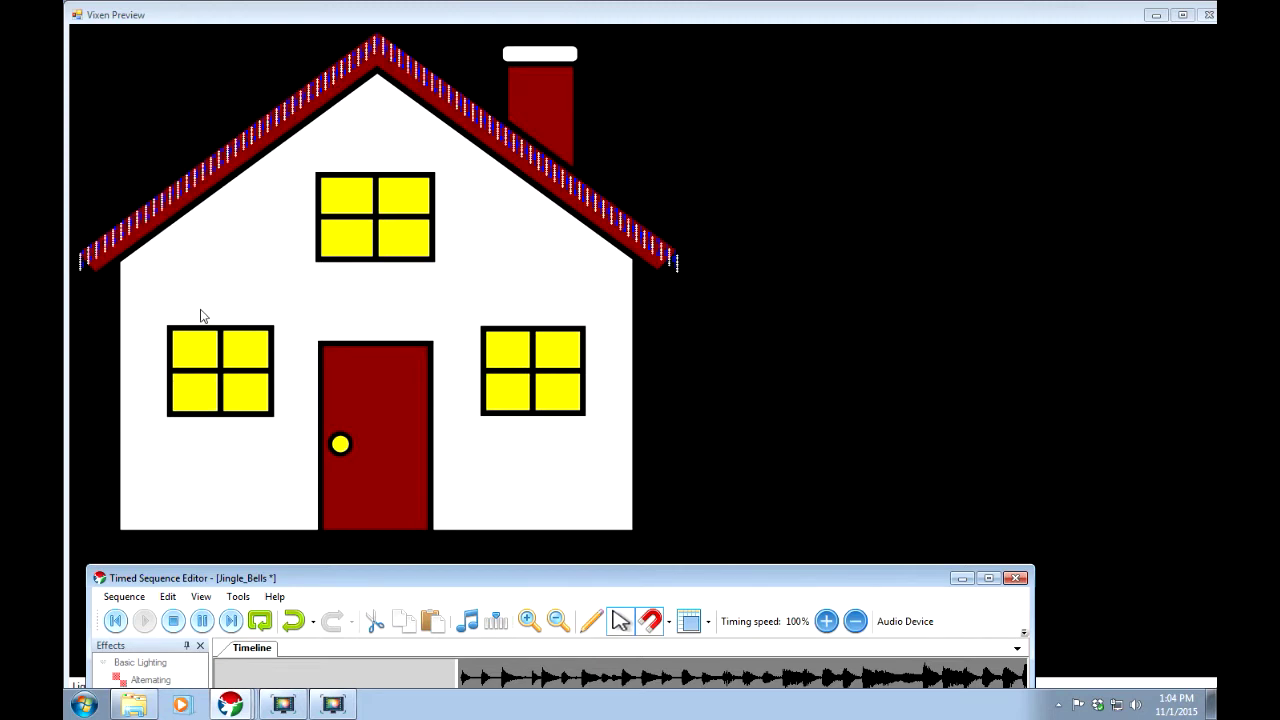
click(172, 621)
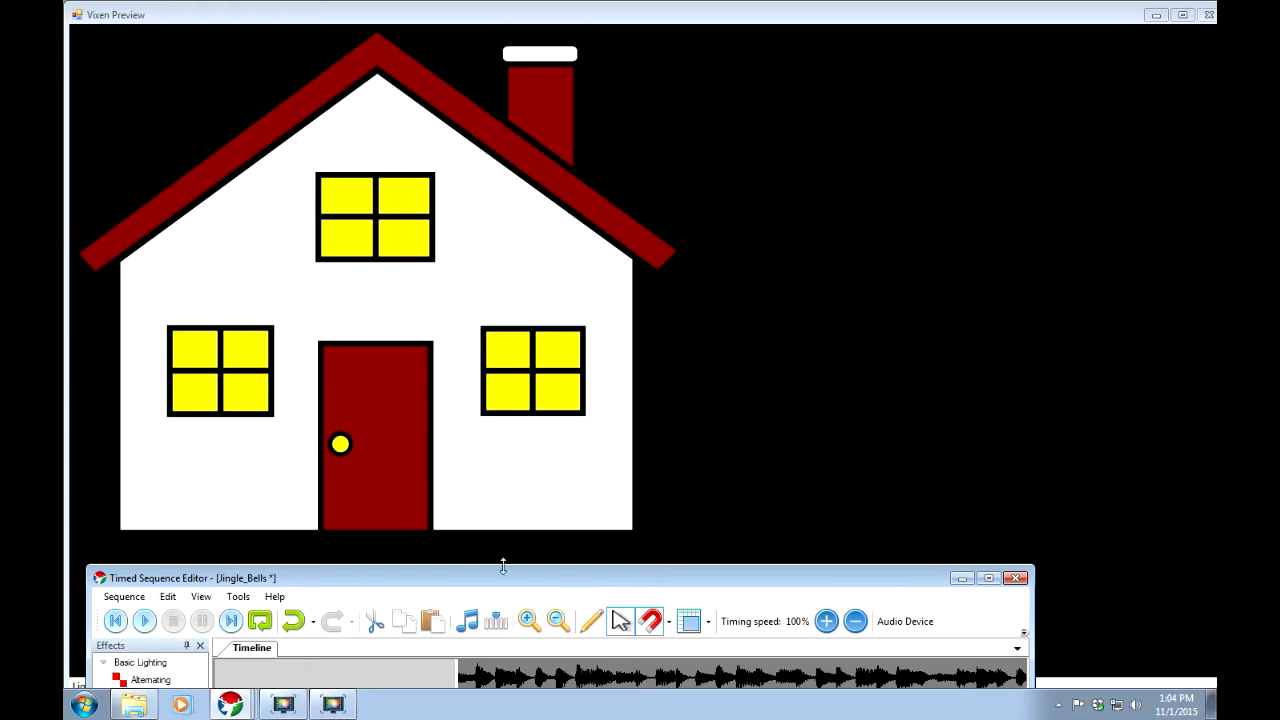
drag(500, 582, 537, 155)
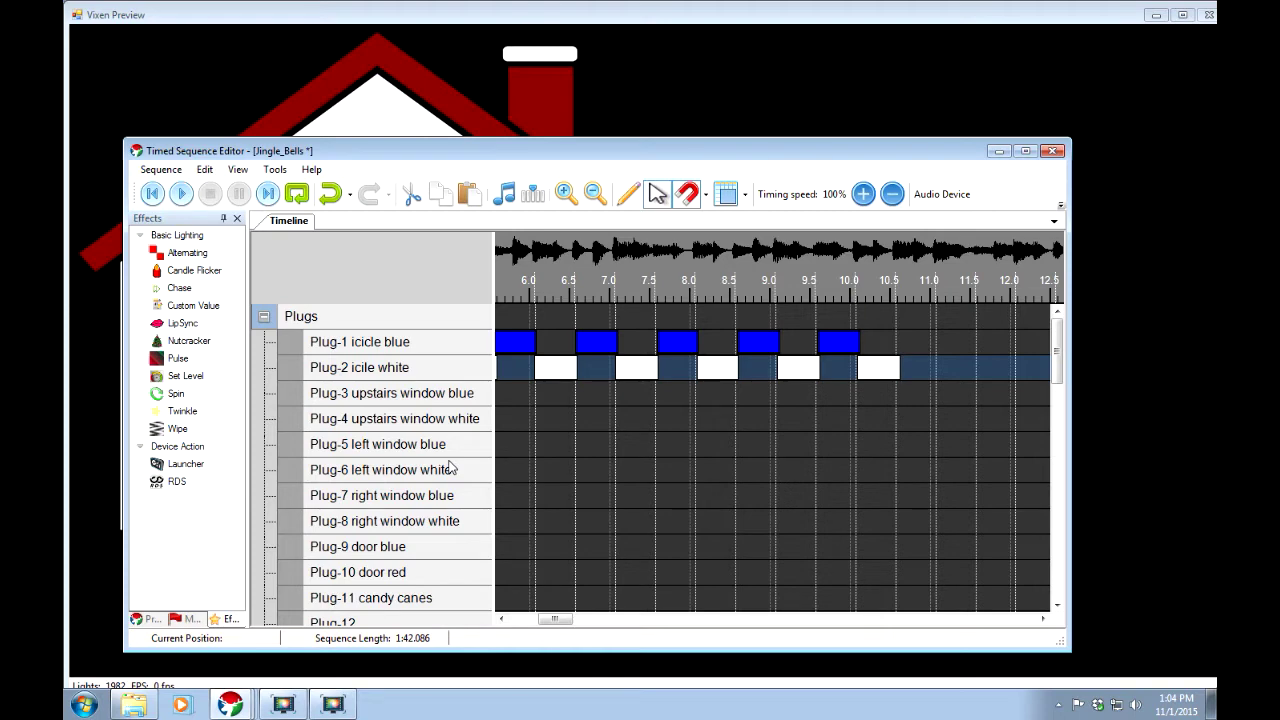
Play and stop the sequence from the start, then twice from the 3.3 s mark
key(space)
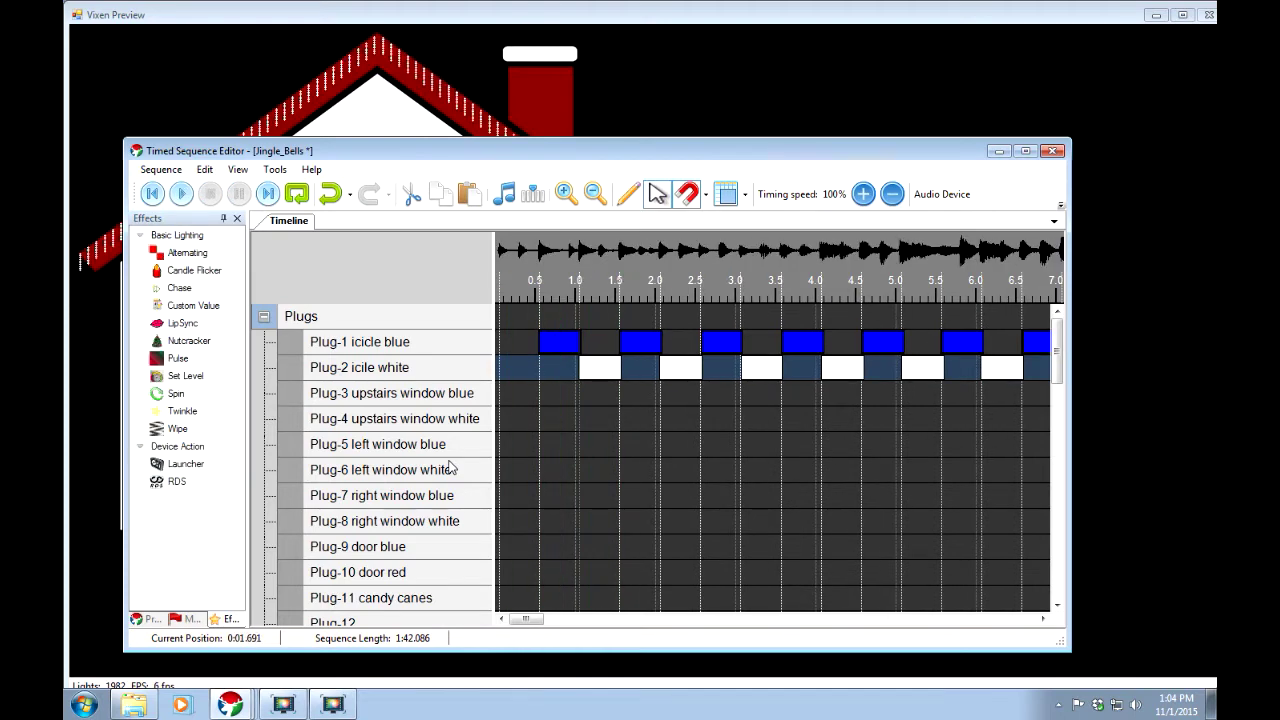
key(space)
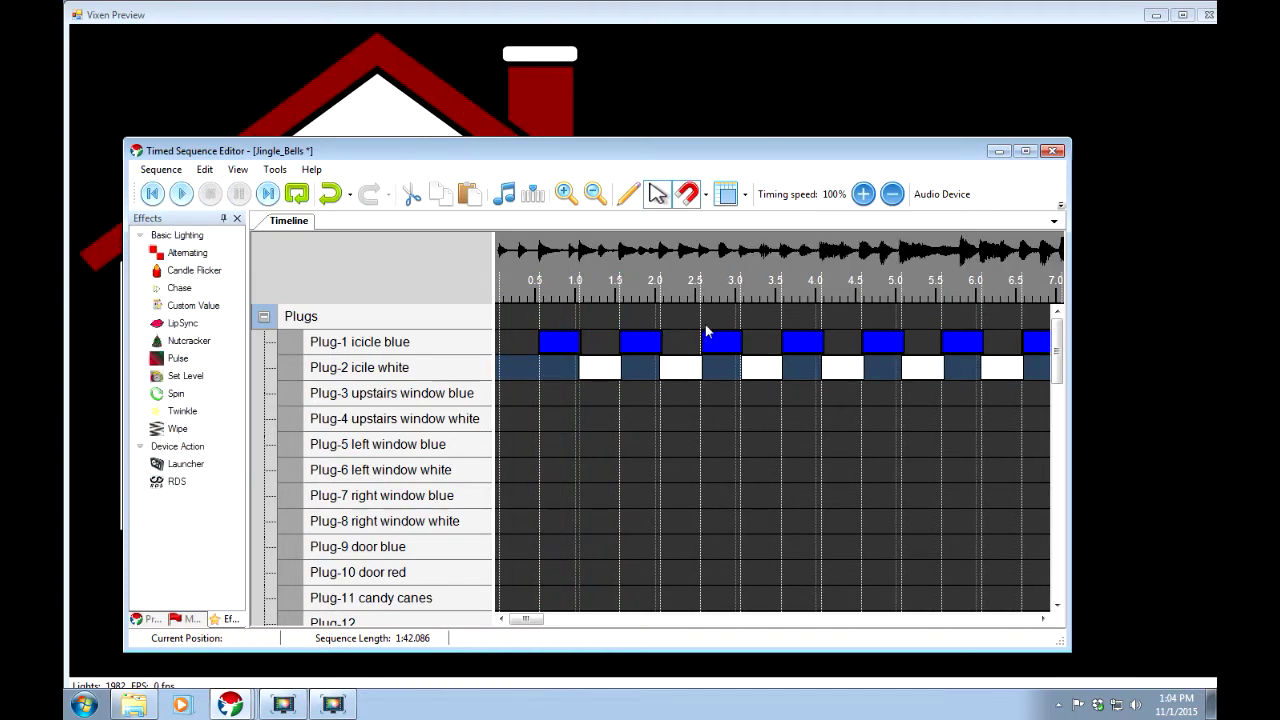
click(758, 295)
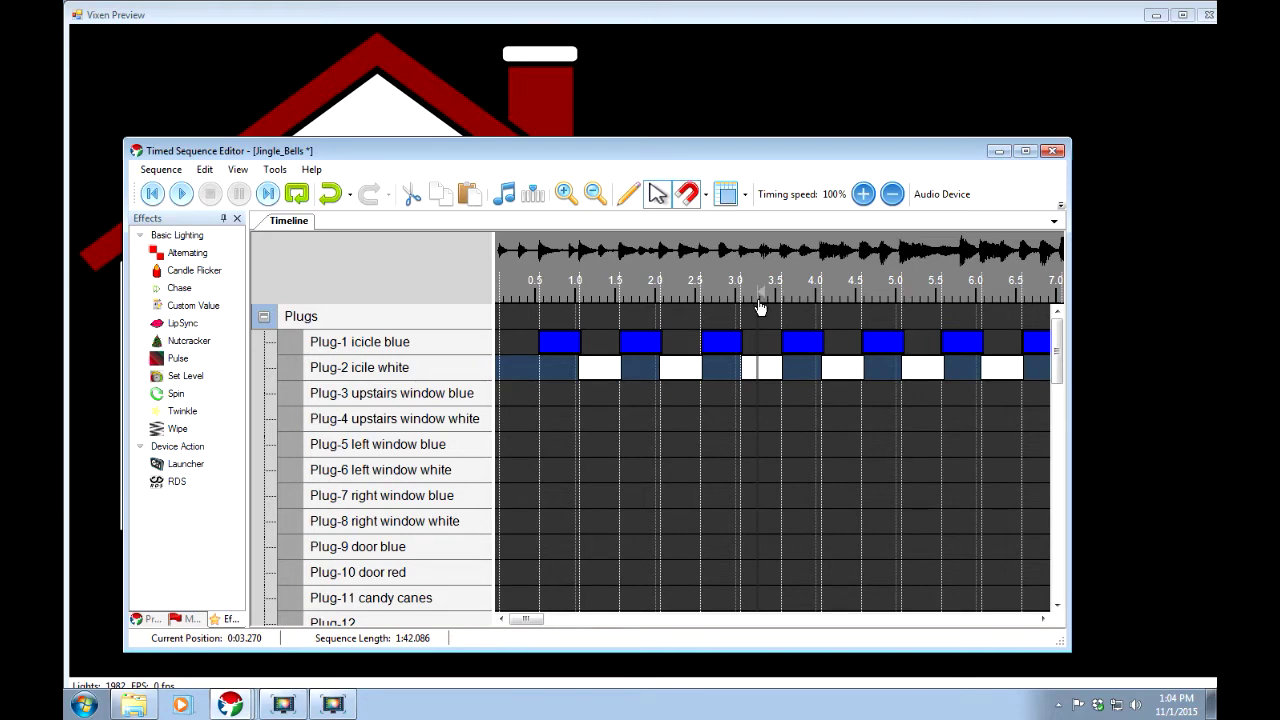
key(space)
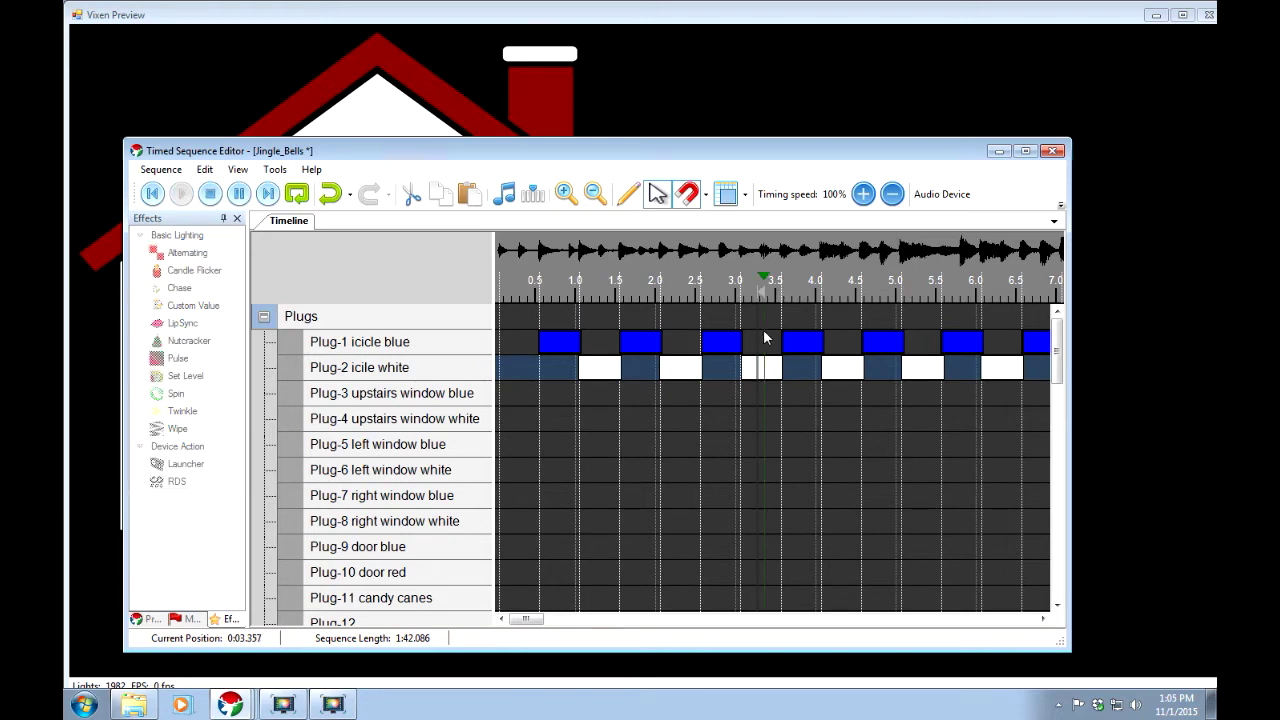
key(space)
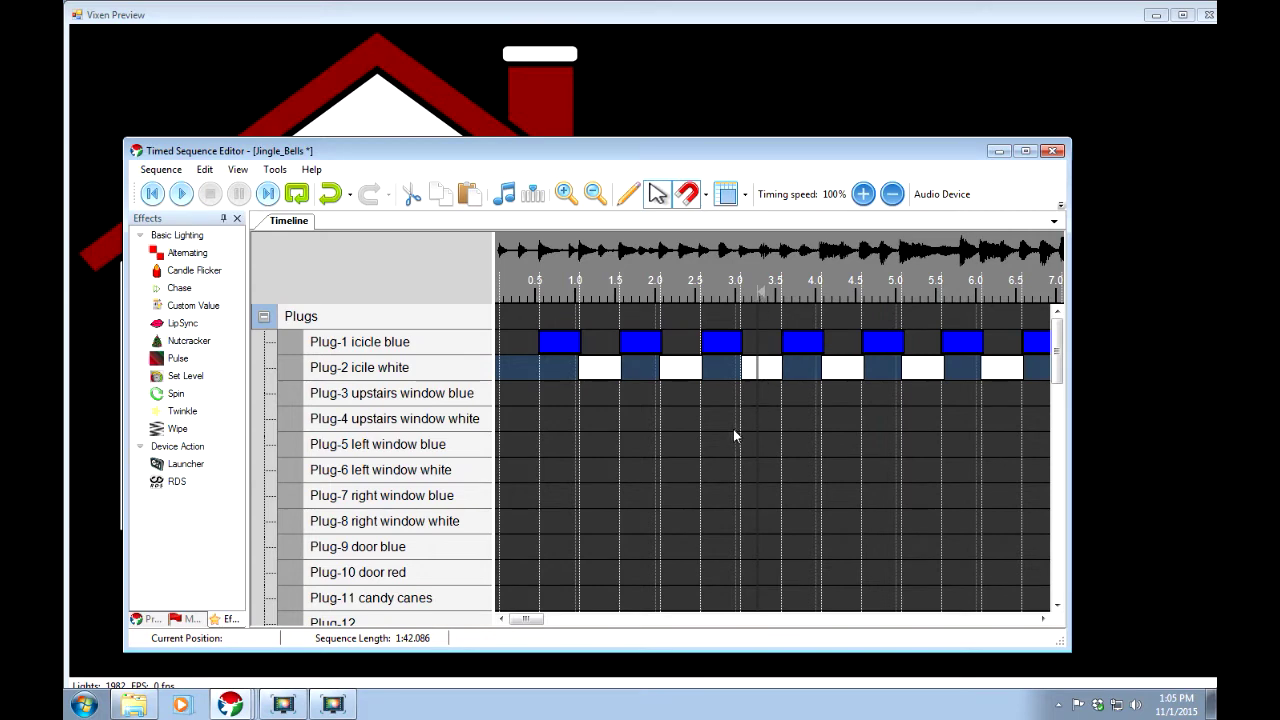
key(space)
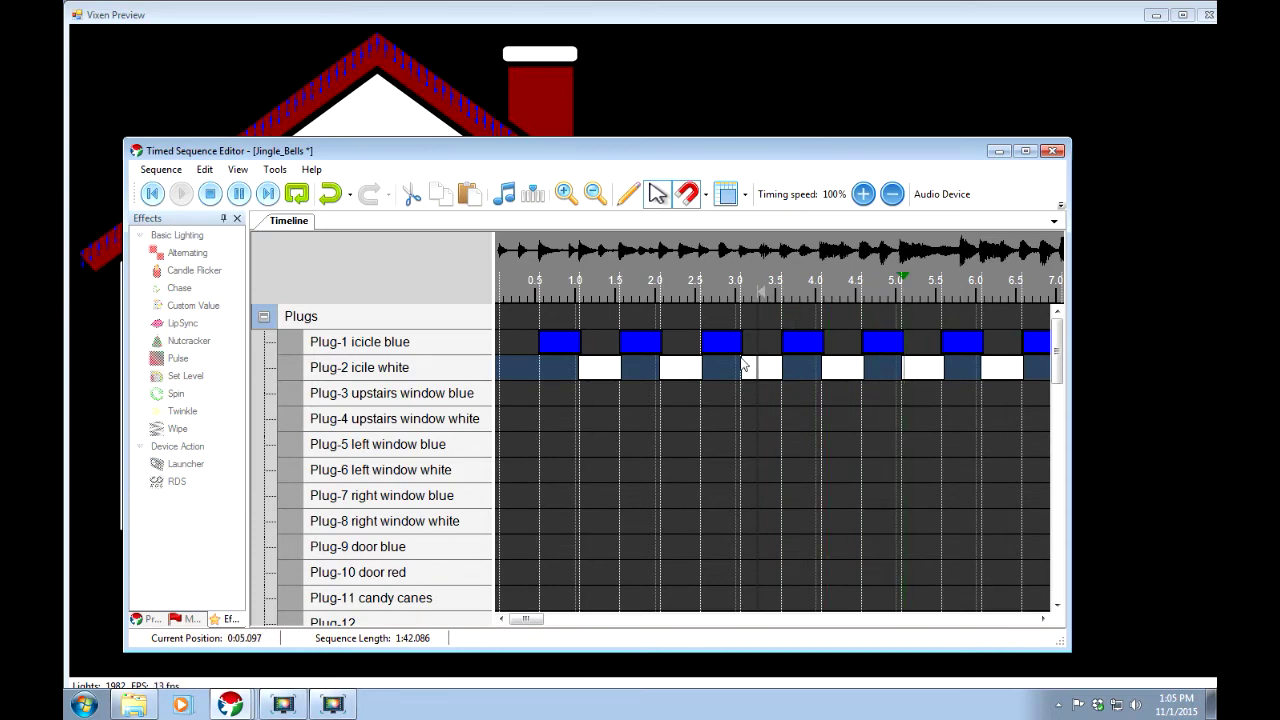
key(space)
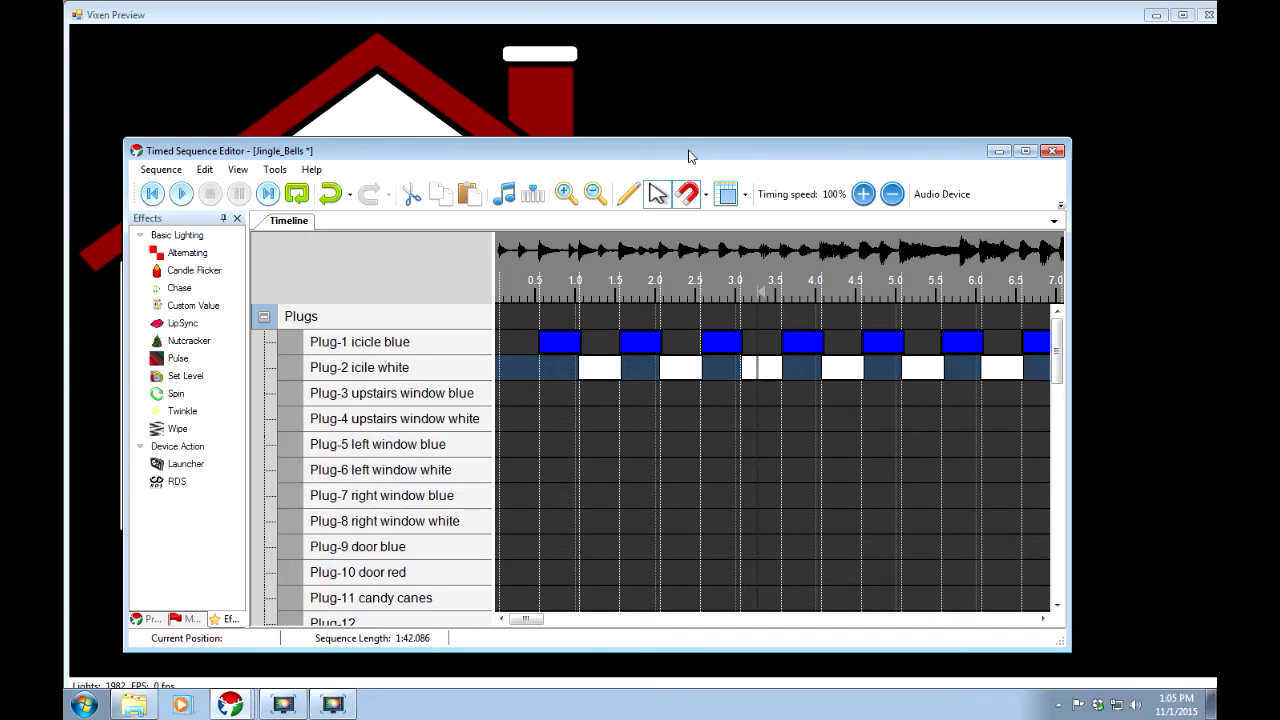
drag(688, 156, 698, 507)
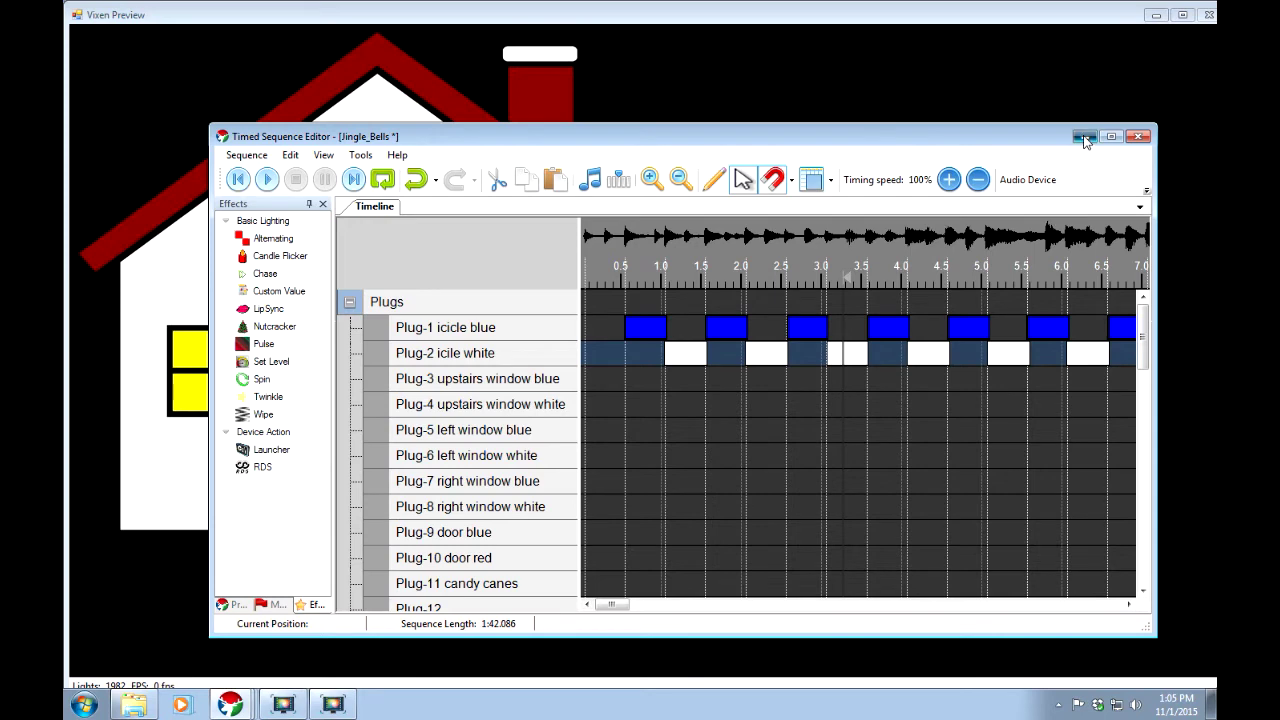
click(1085, 138)
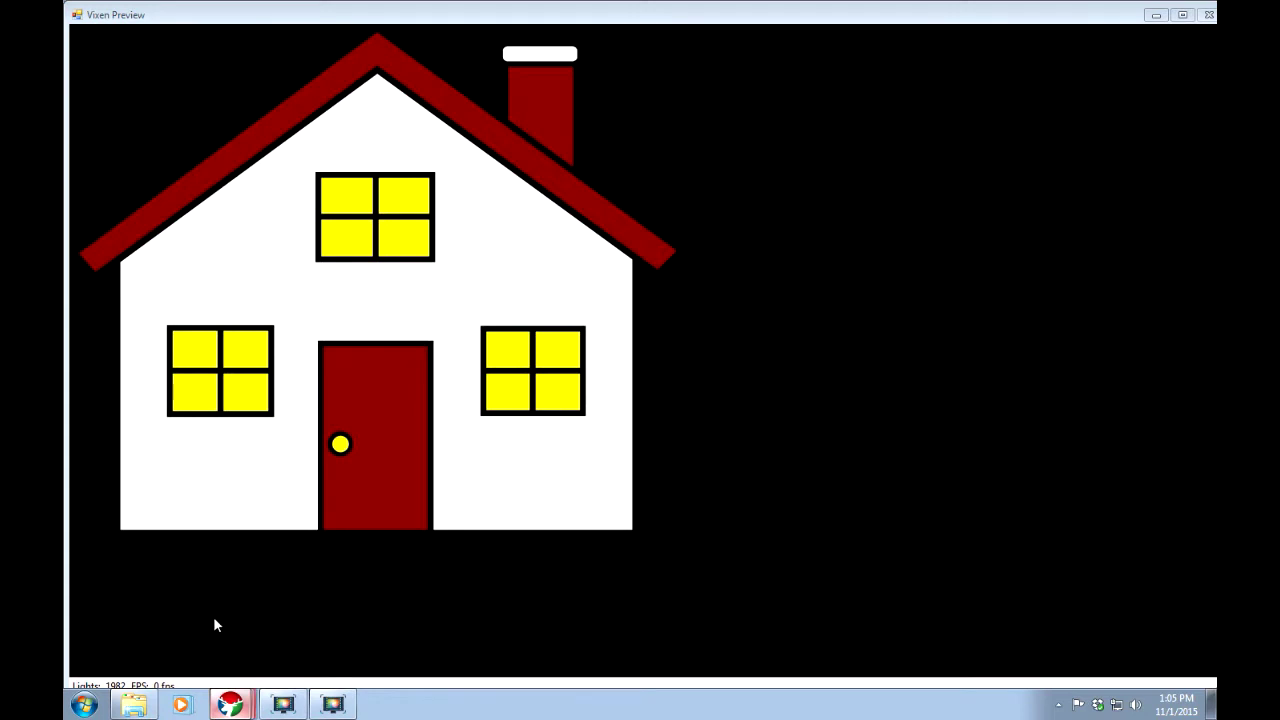
Uncheck the Christmas 2015 preview and open it in the Preview Configuration editor
key(alt+Tab)
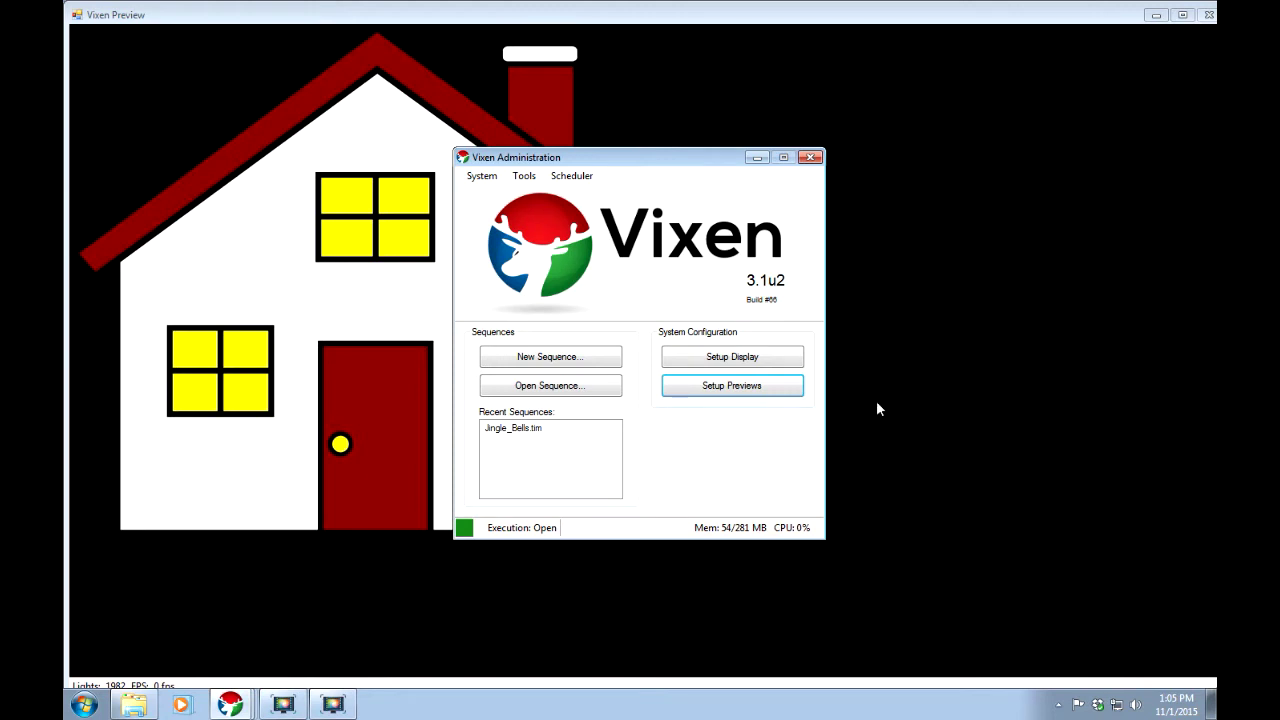
click(716, 389)
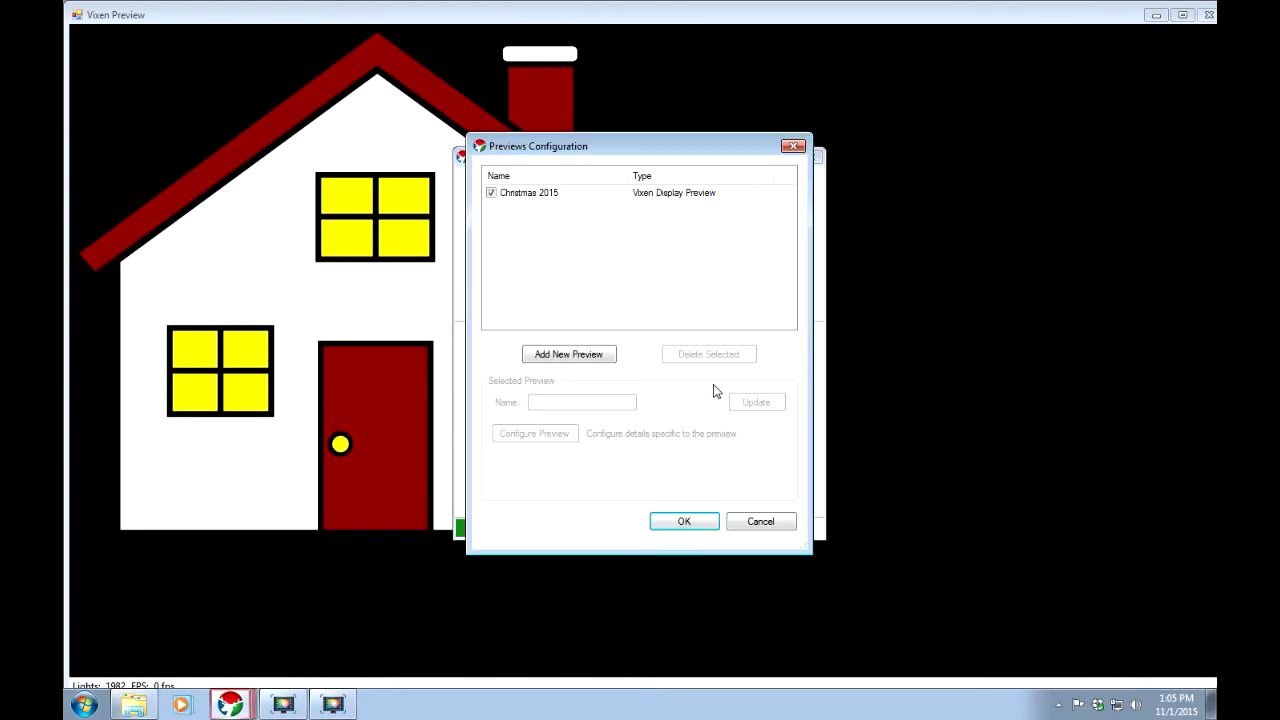
click(532, 194)
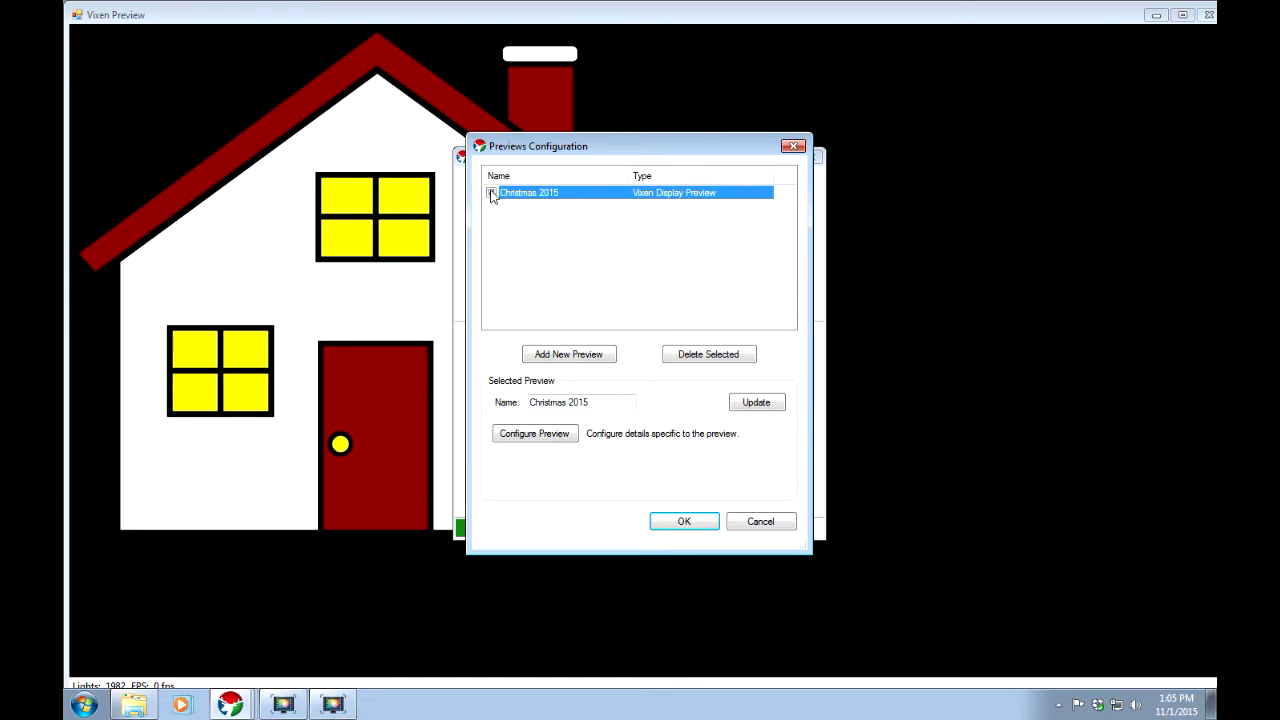
click(491, 193)
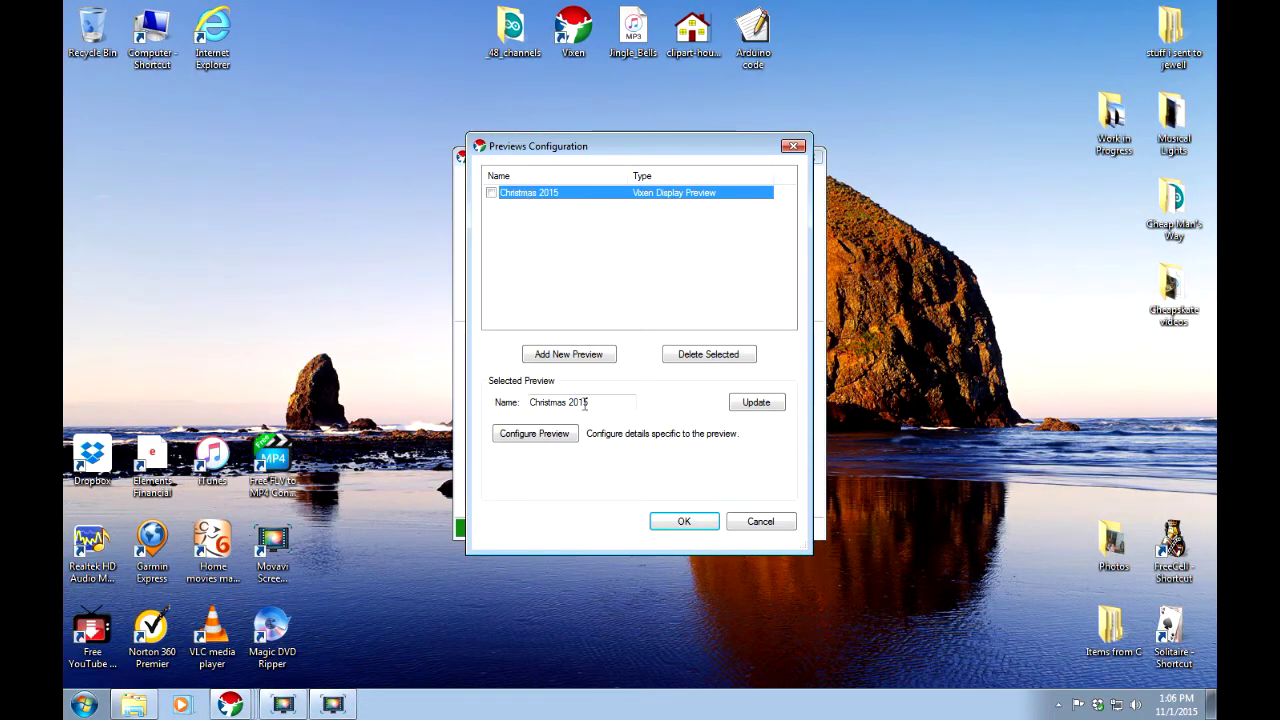
click(538, 436)
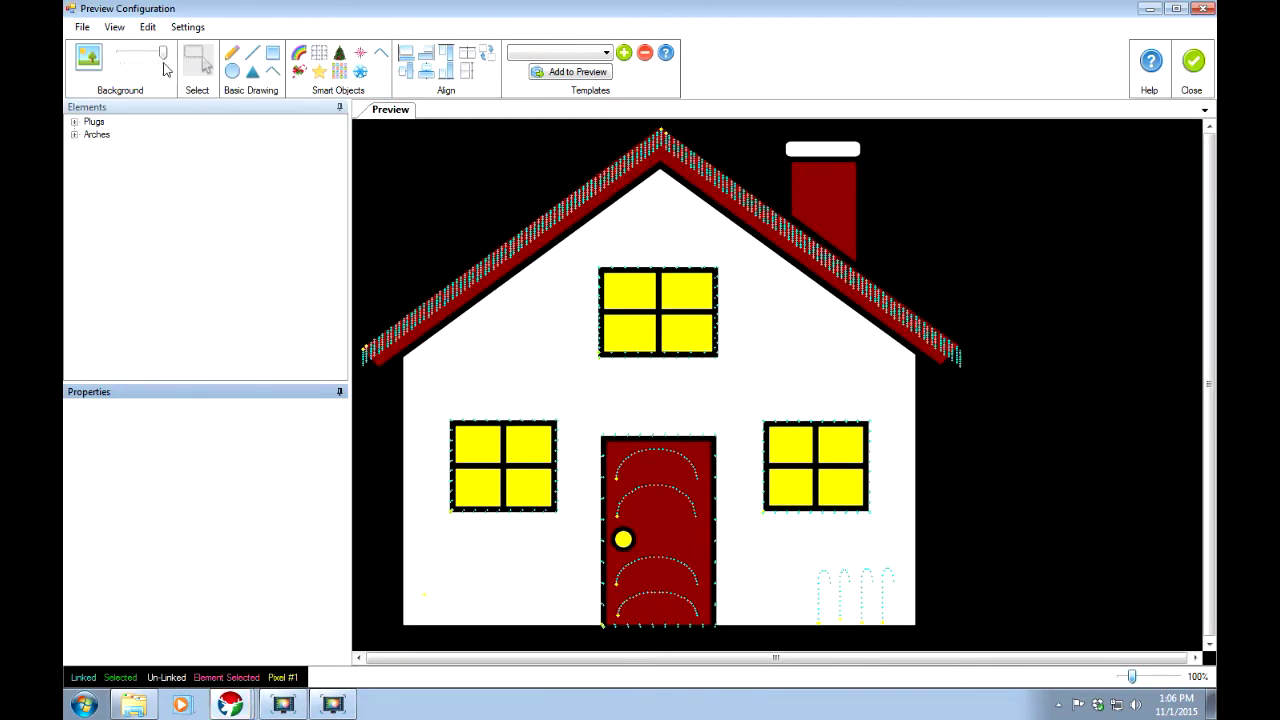
Lower the Background slider to dim the house picture, then re-enable the Christmas 2015 preview
drag(162, 58, 135, 63)
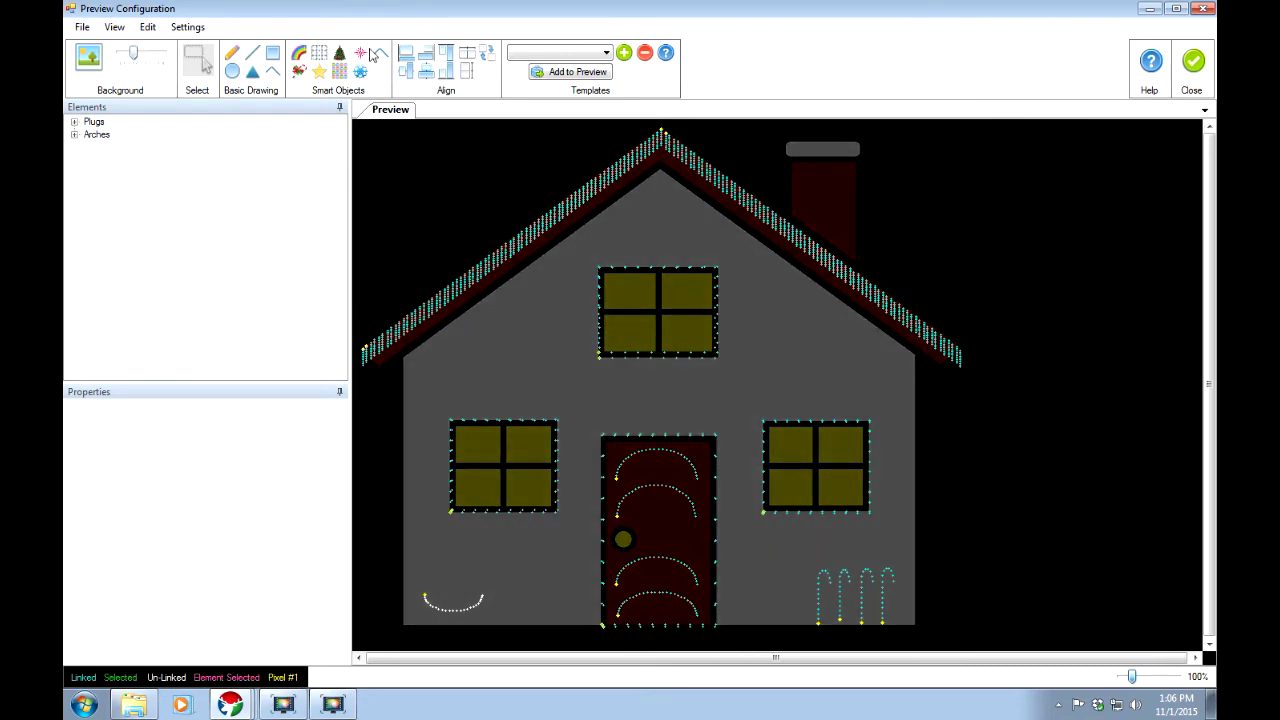
click(1193, 62)
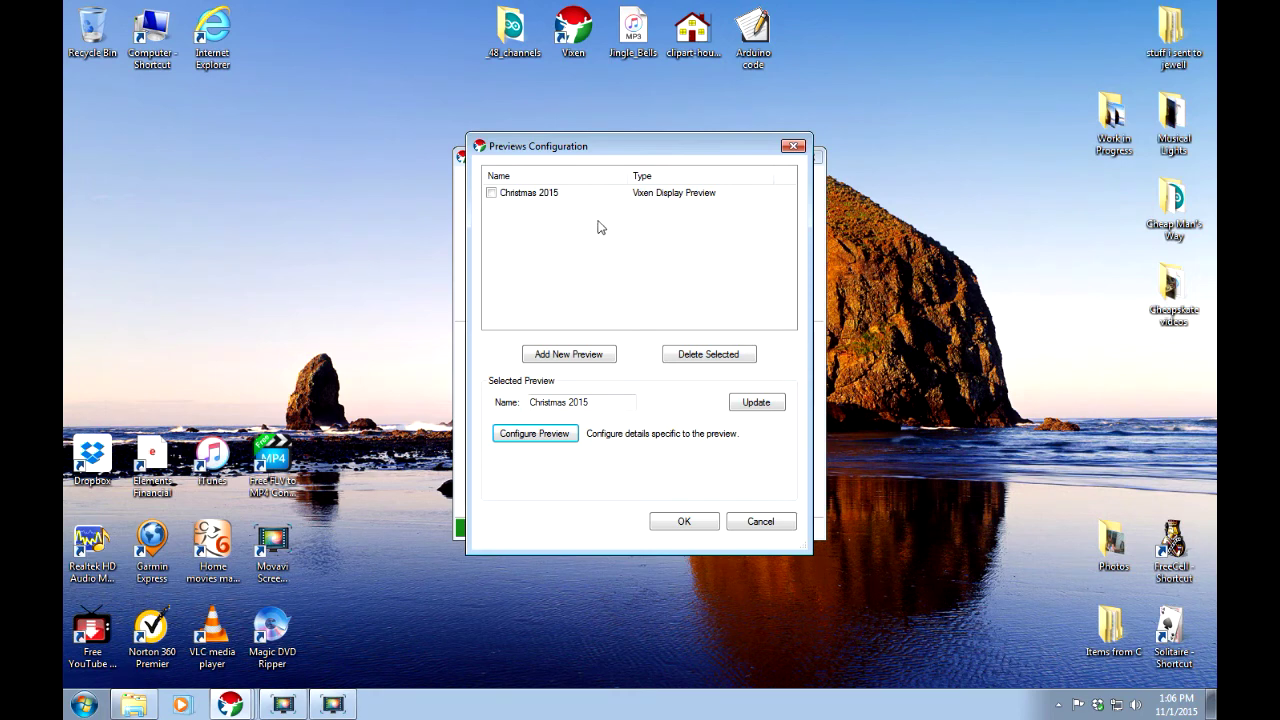
click(491, 194)
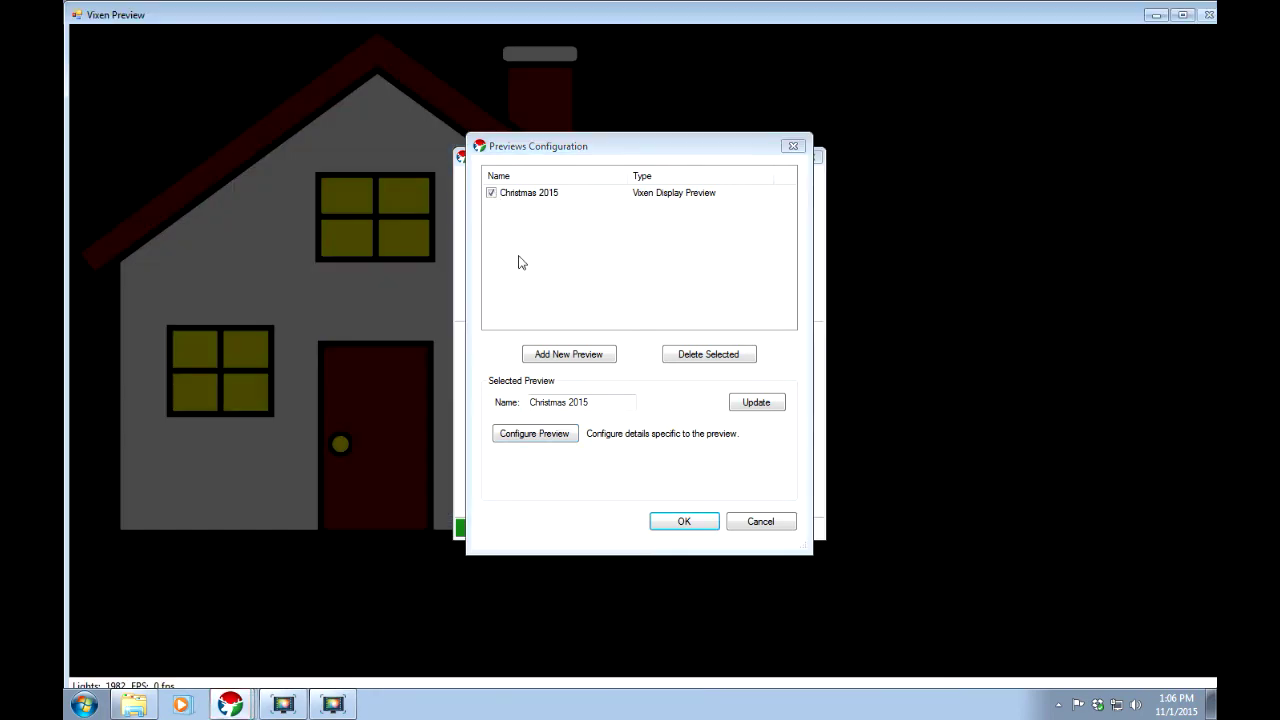
click(689, 521)
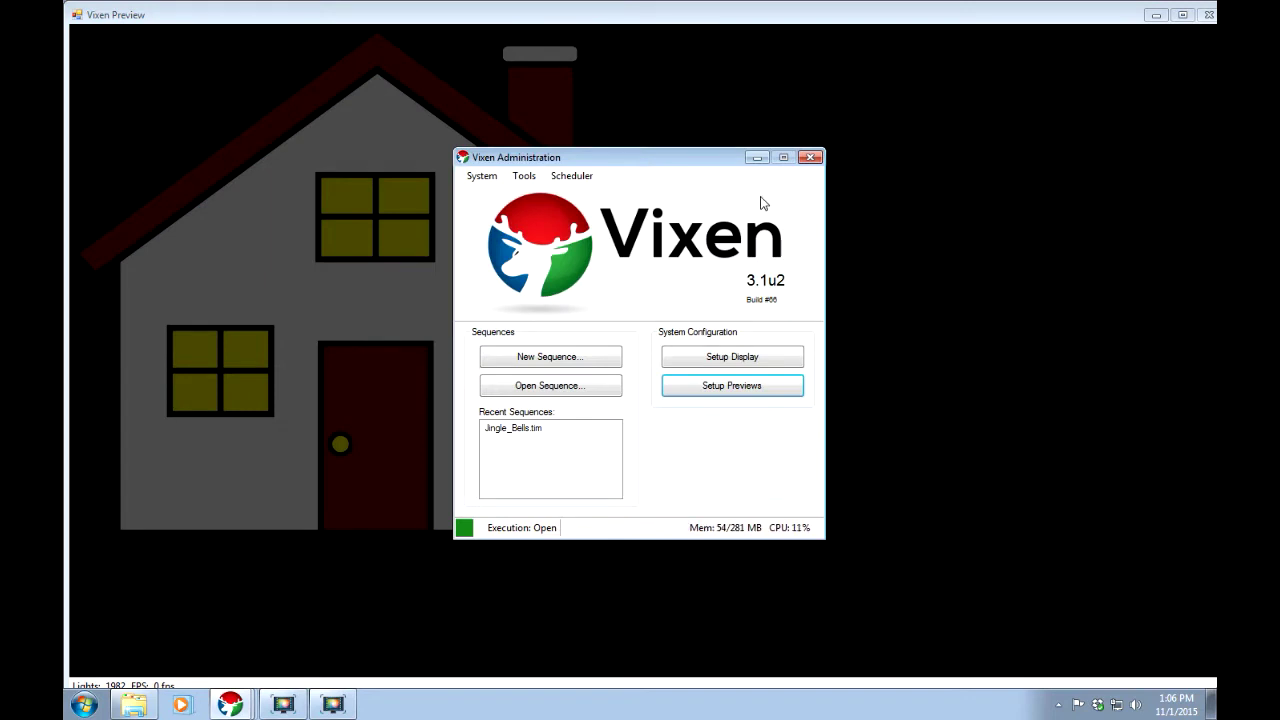
click(756, 158)
Restore the Jingle Bells editor, play it over the dimmed house's icicle lights, then raise the editor
click(243, 707)
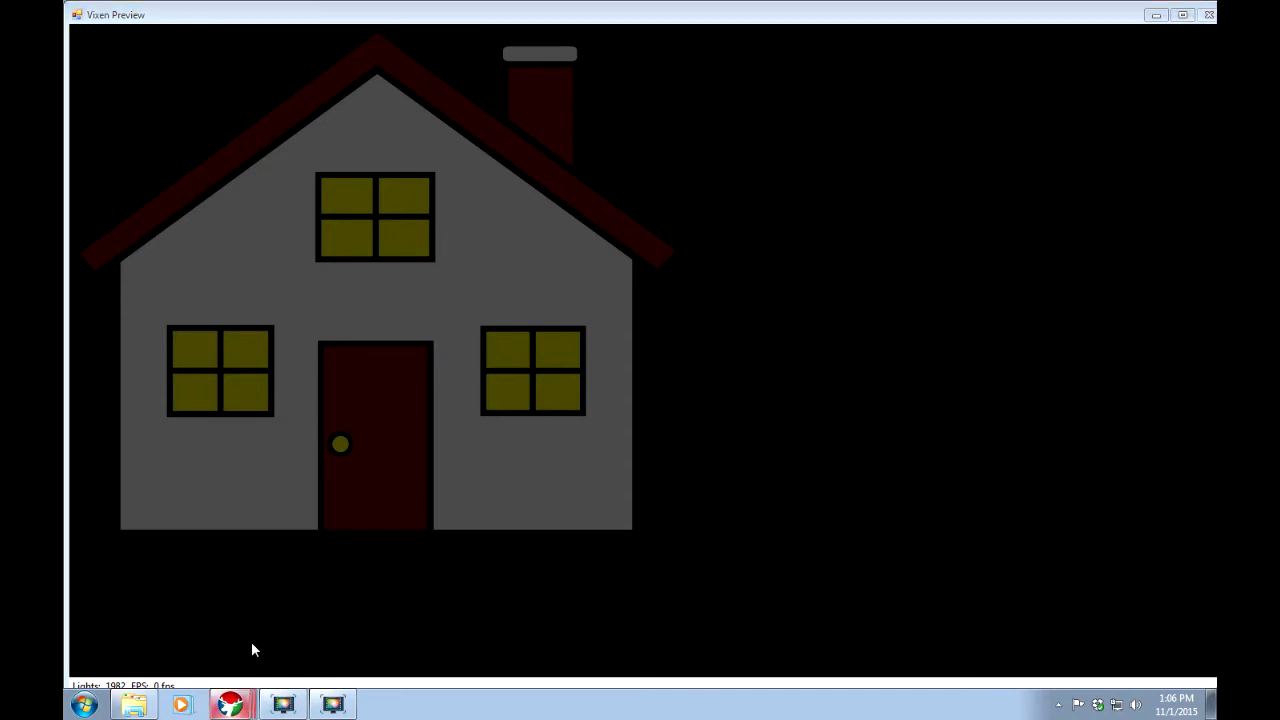
click(251, 641)
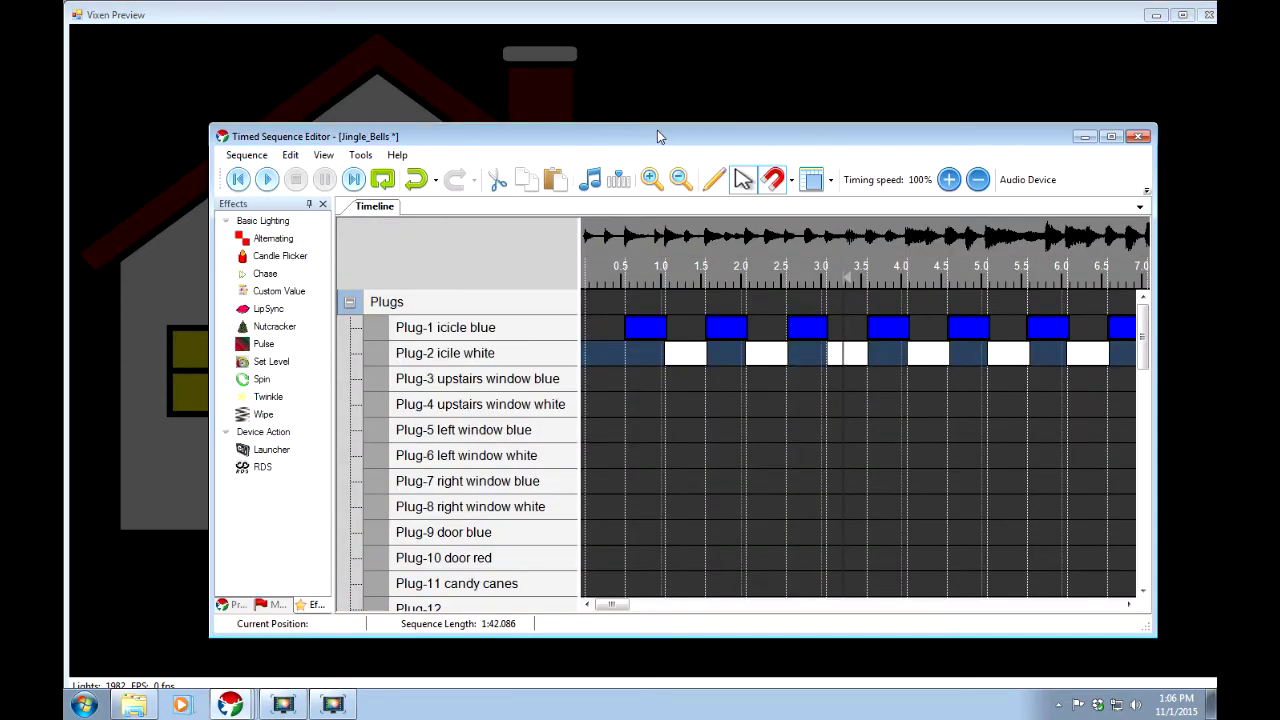
drag(657, 130, 509, 567)
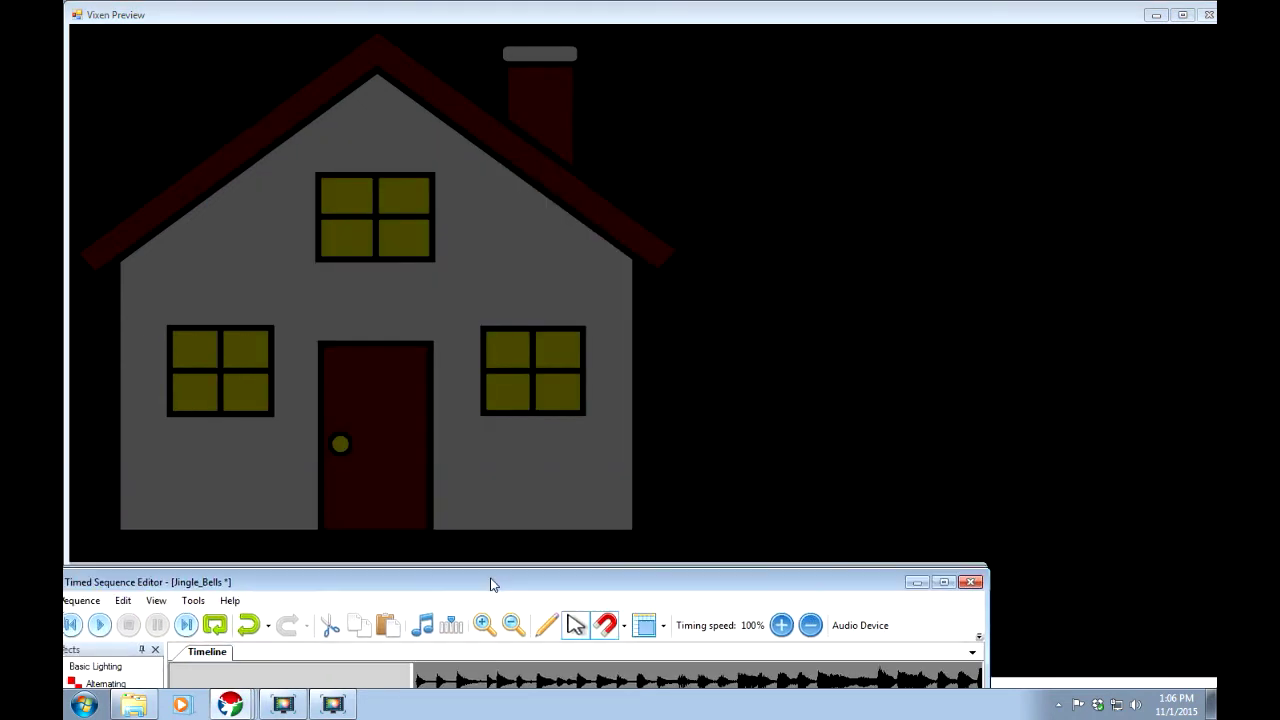
click(105, 617)
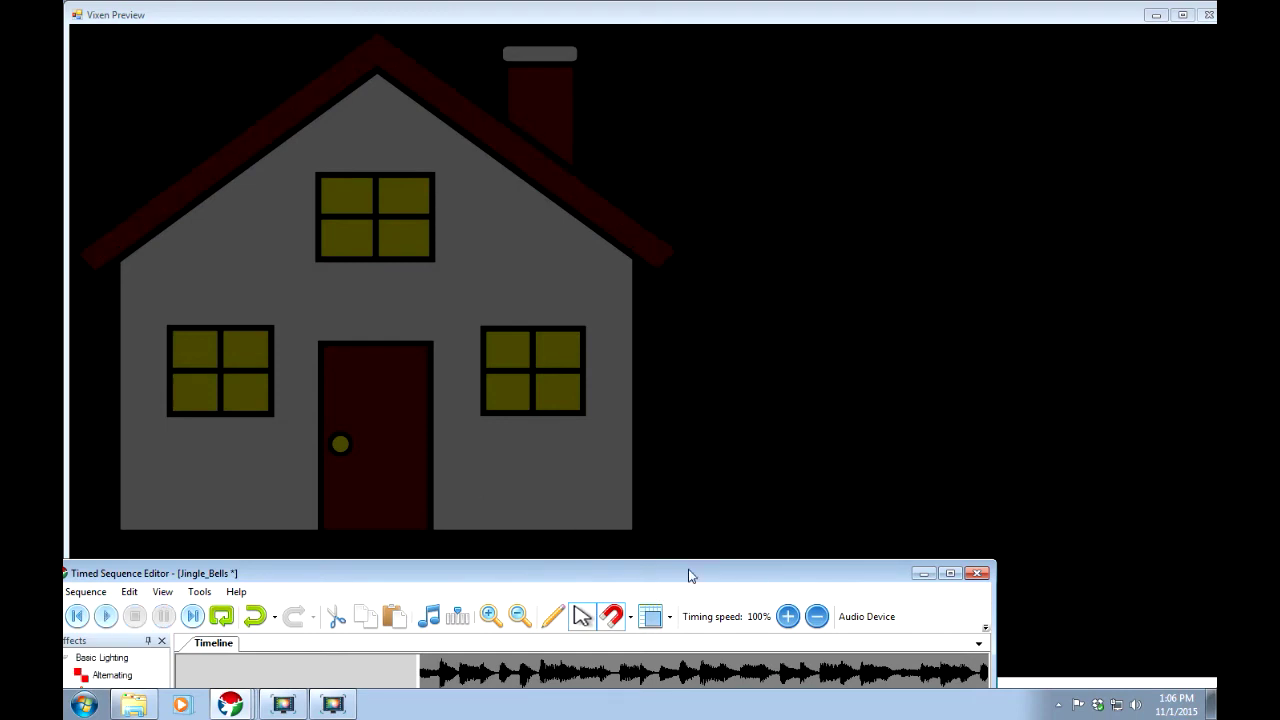
drag(688, 576, 783, 118)
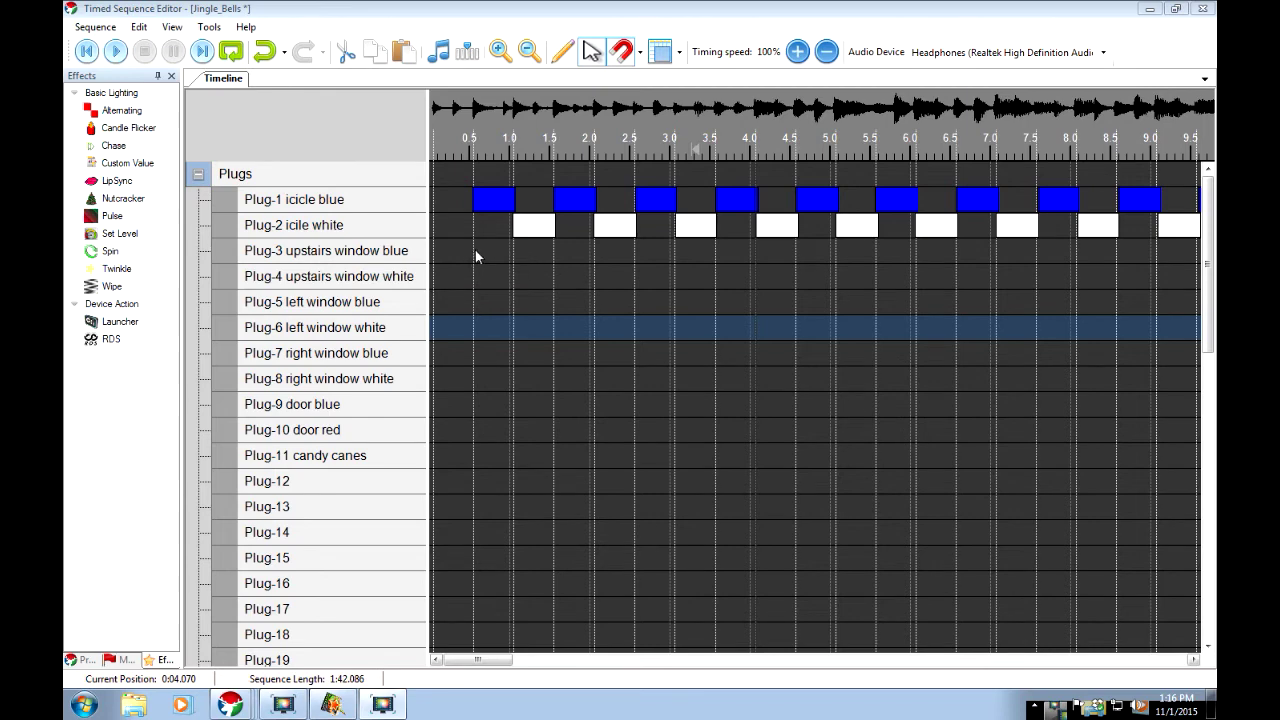
Paste the copied blue pattern into Plug-3 and the white pattern into Plug-4
right_click(474, 249)
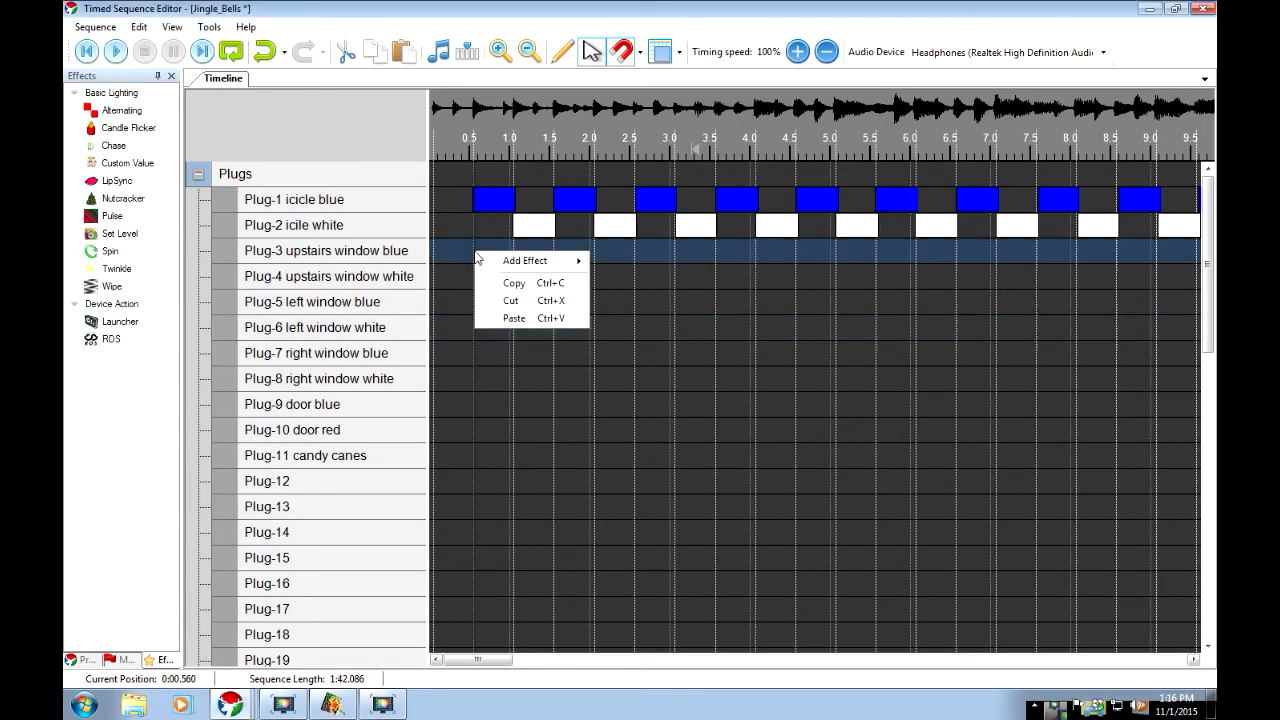
click(503, 317)
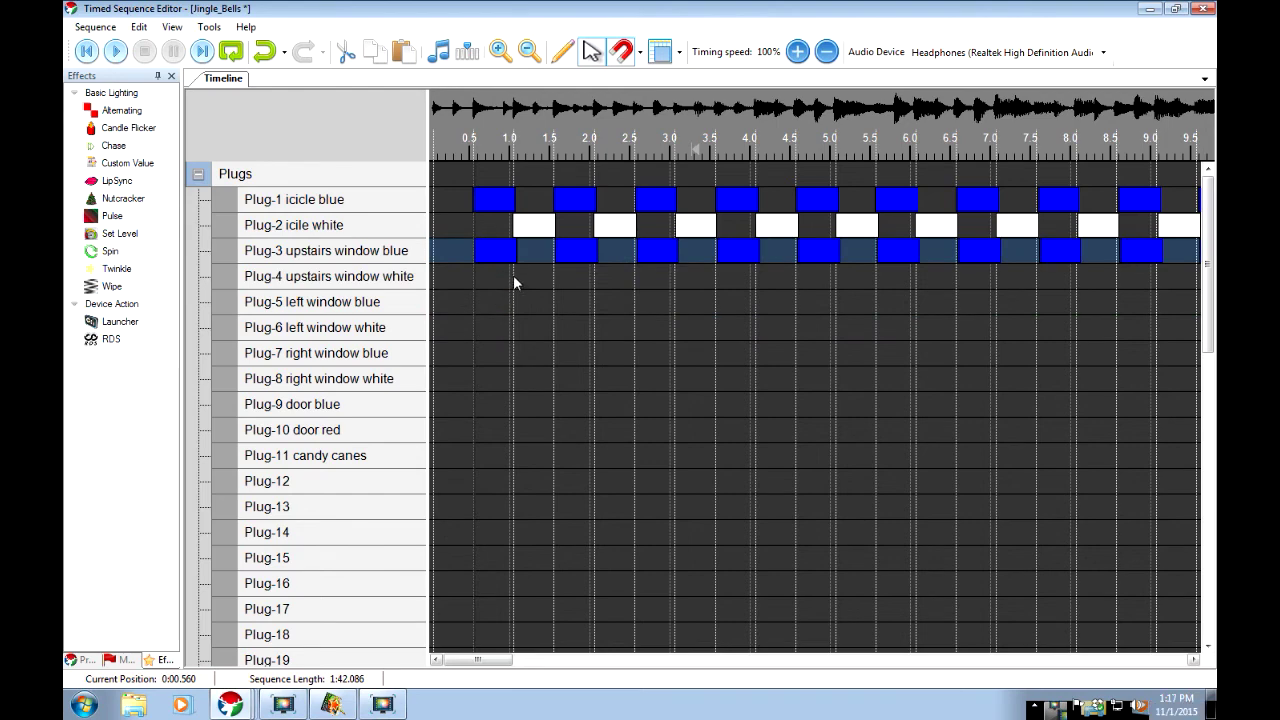
right_click(514, 284)
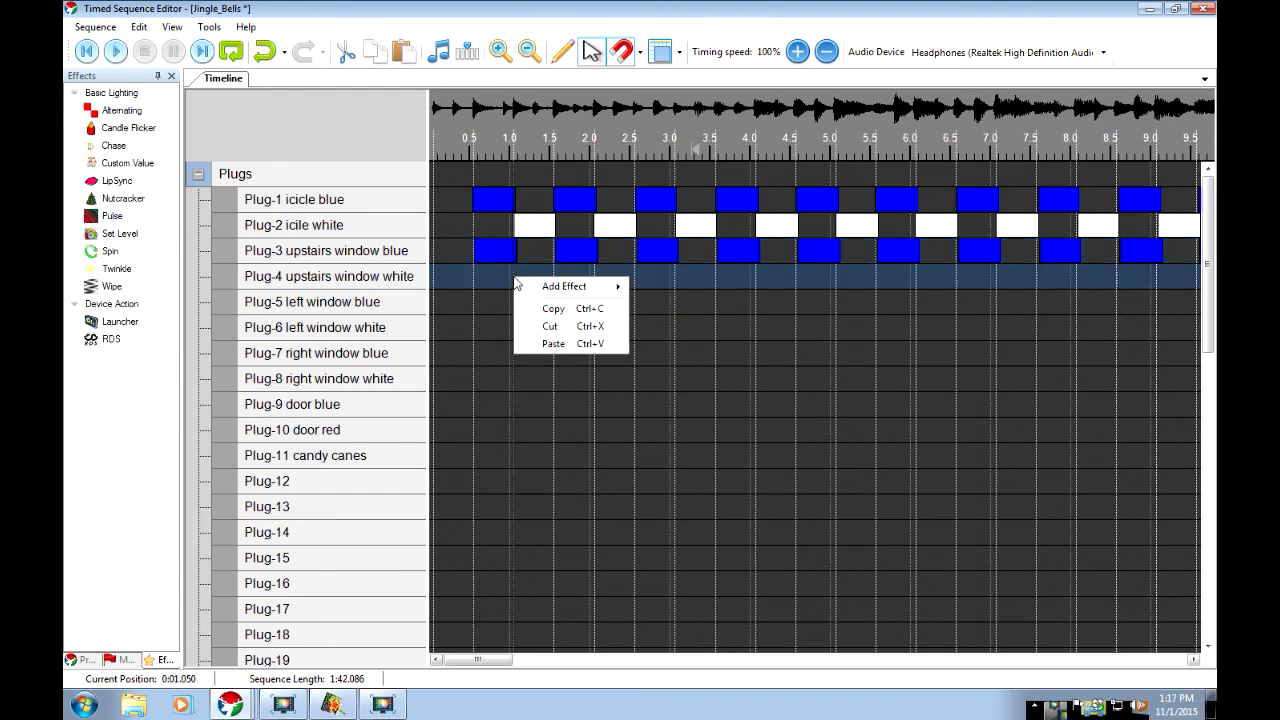
click(552, 344)
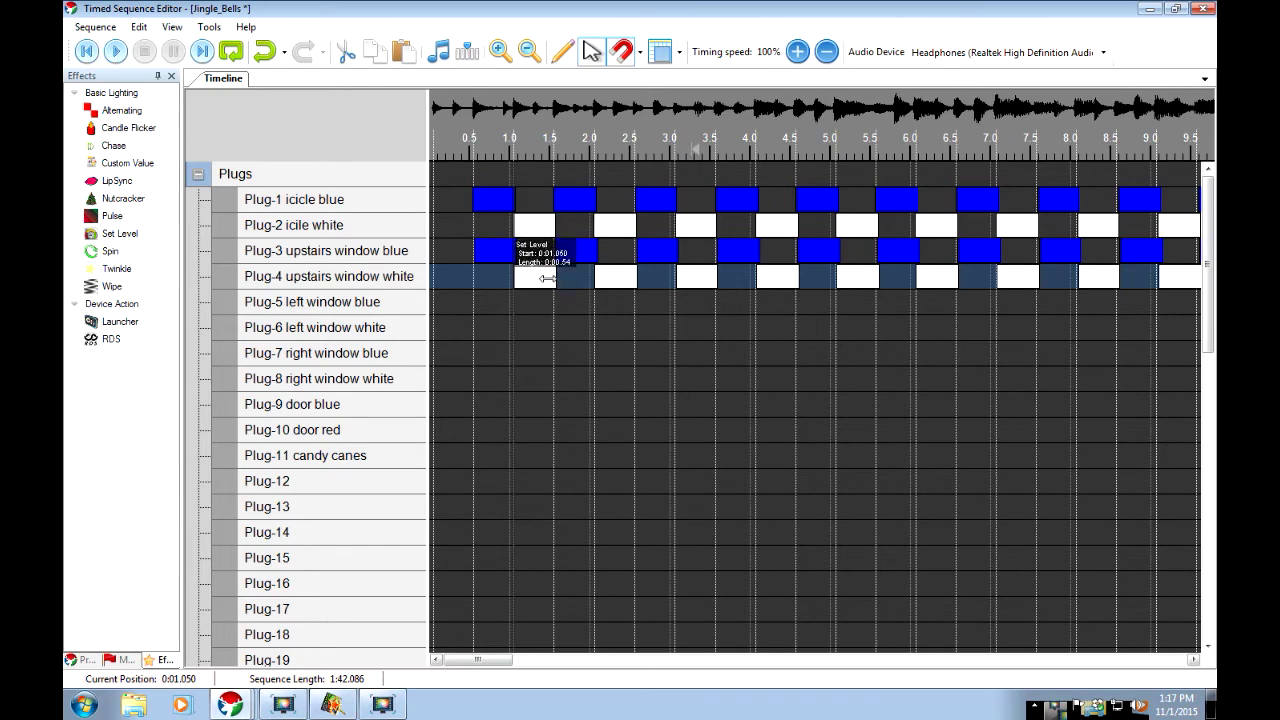
click(1179, 9)
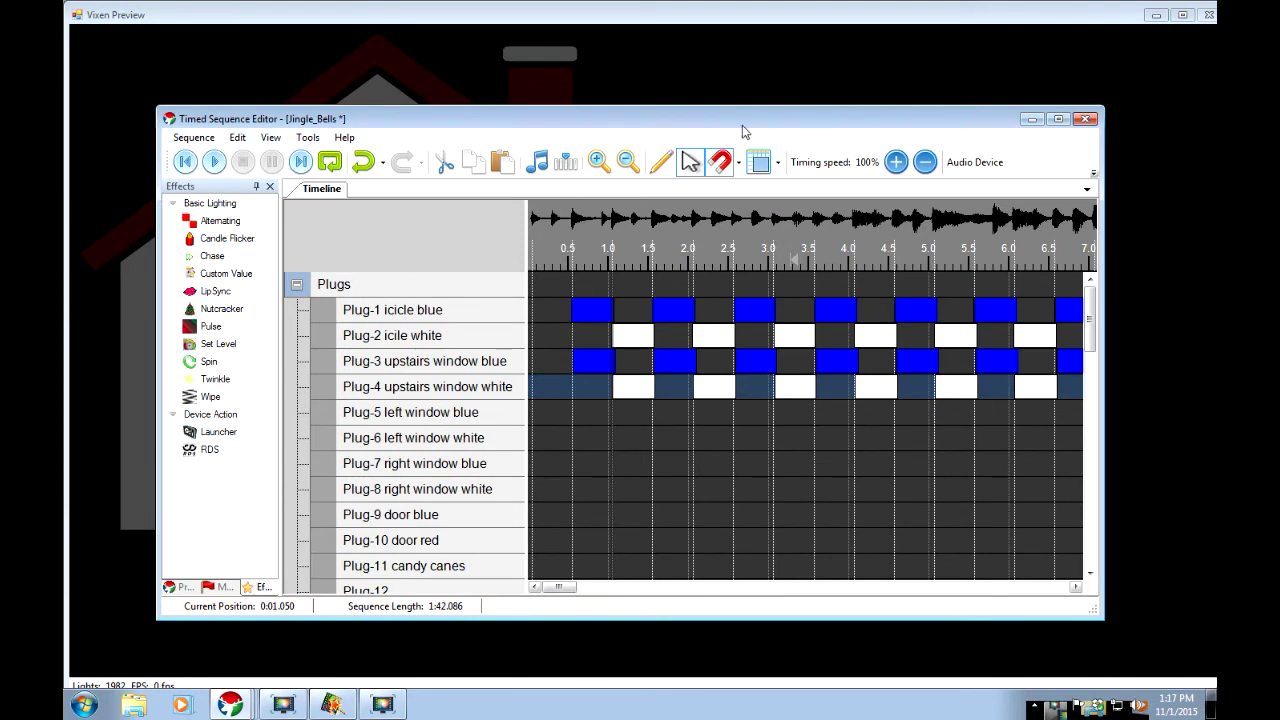
Play Jingle Bells on the house preview to check the upstairs window lights, then stop it
drag(730, 114, 592, 576)
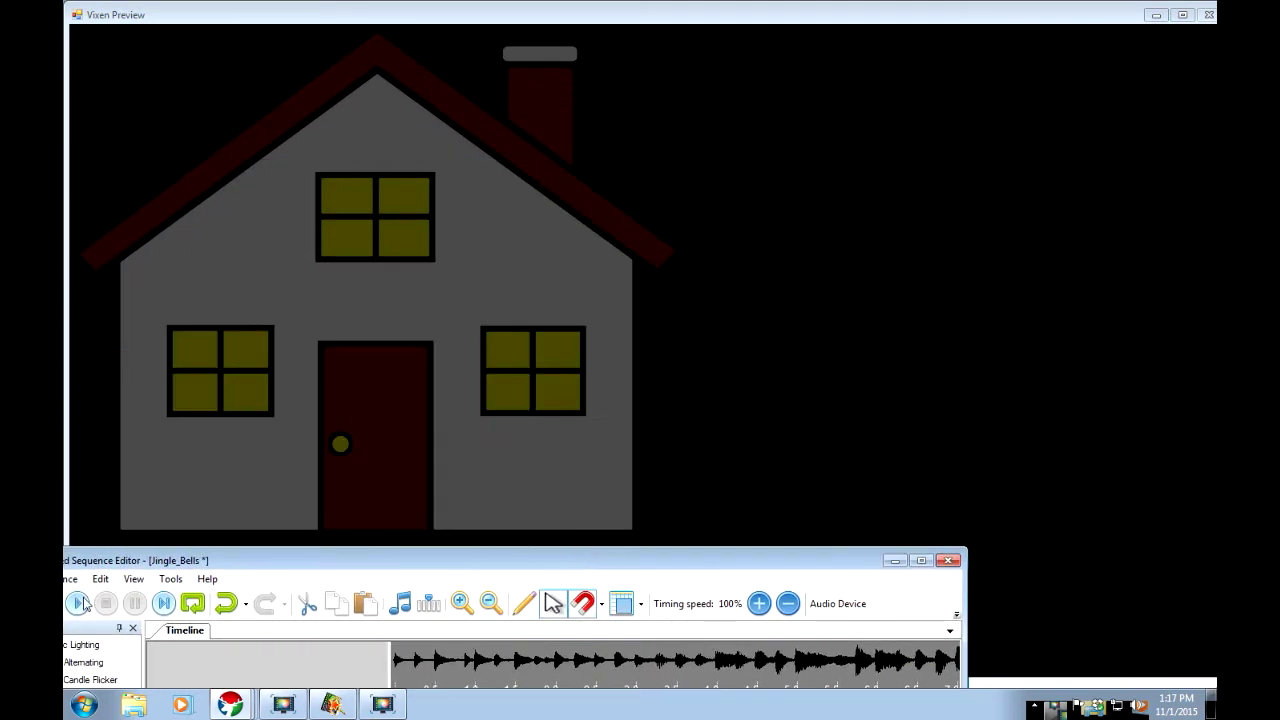
click(77, 604)
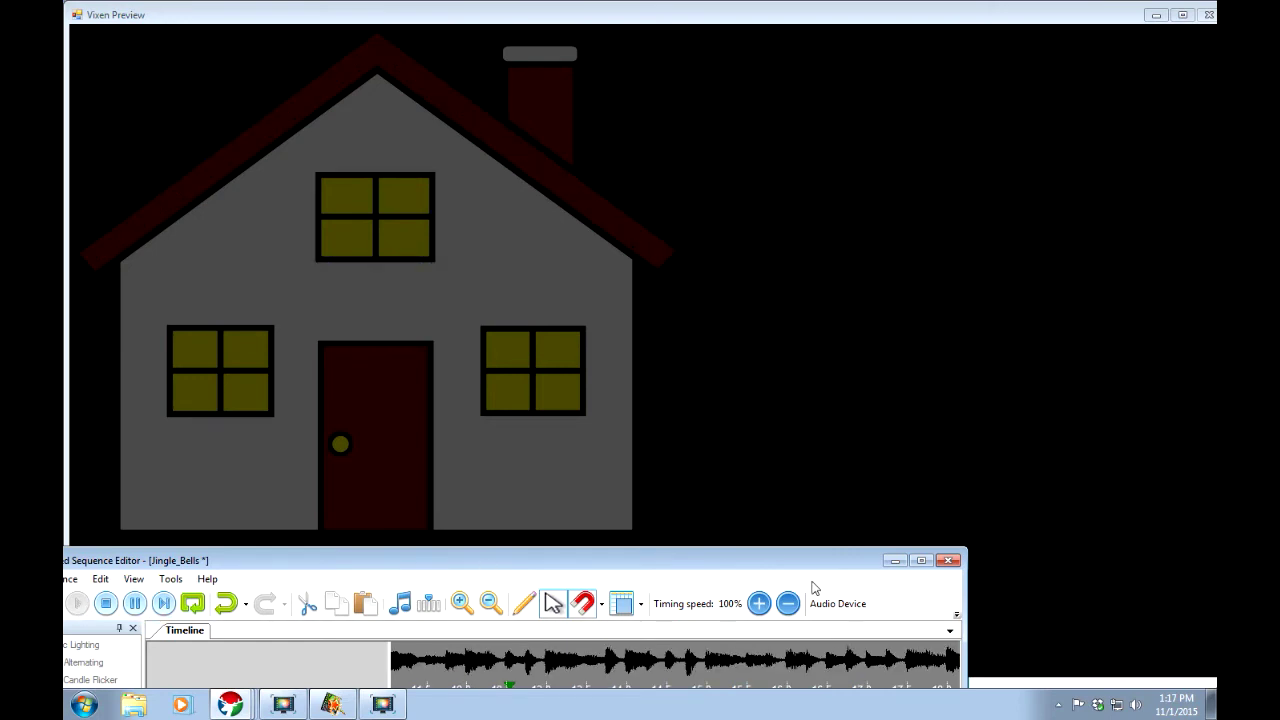
click(105, 603)
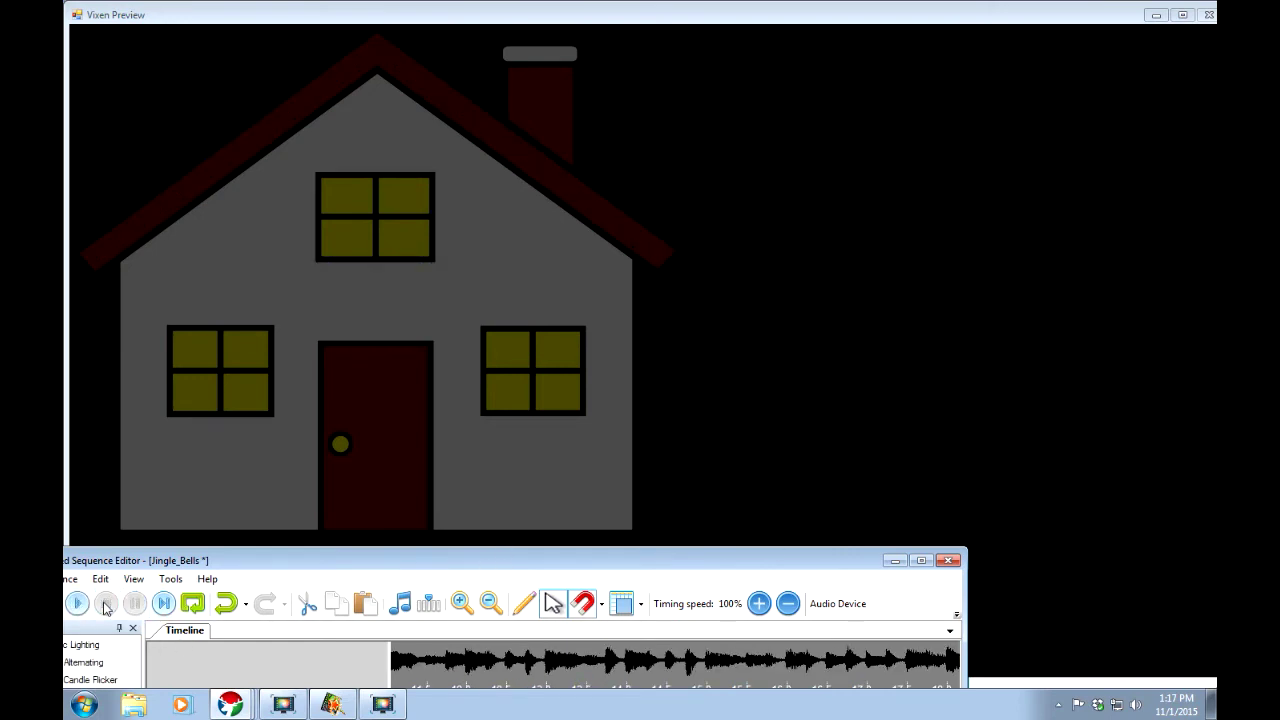
click(921, 560)
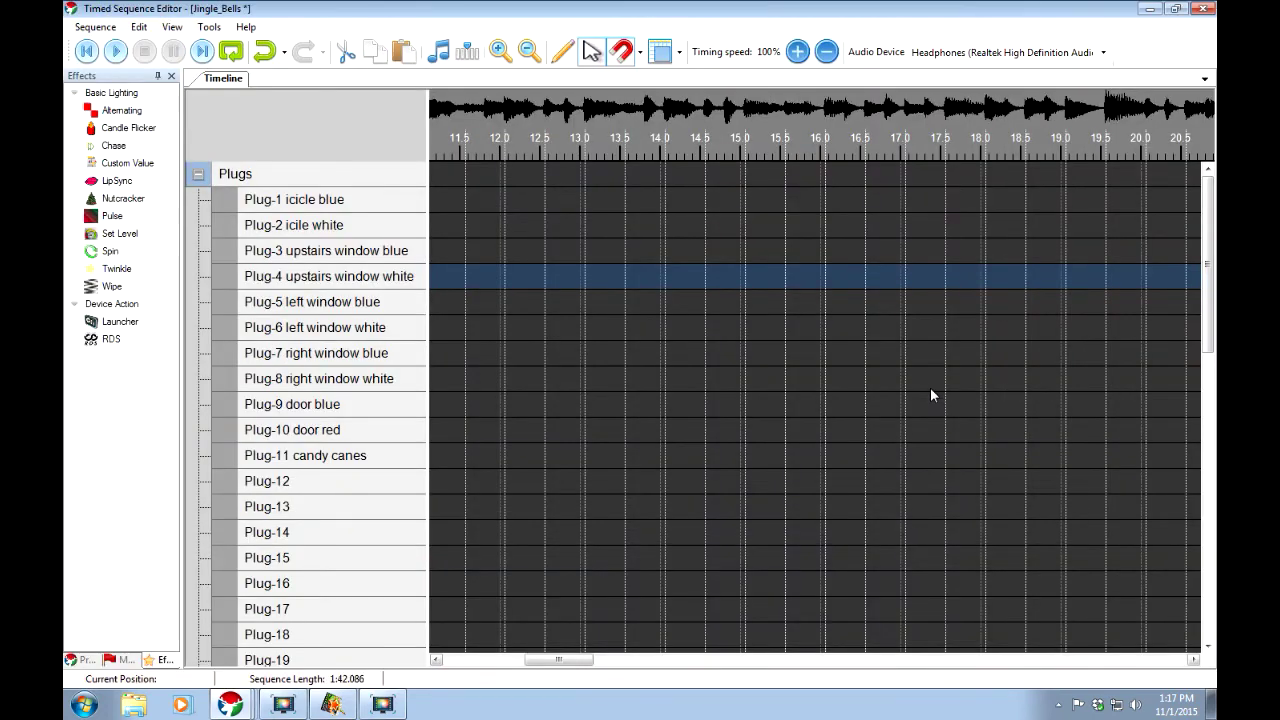
Scroll back to where the patterns end near 10.5 s and open the Plugs row's effect options
drag(582, 660, 551, 635)
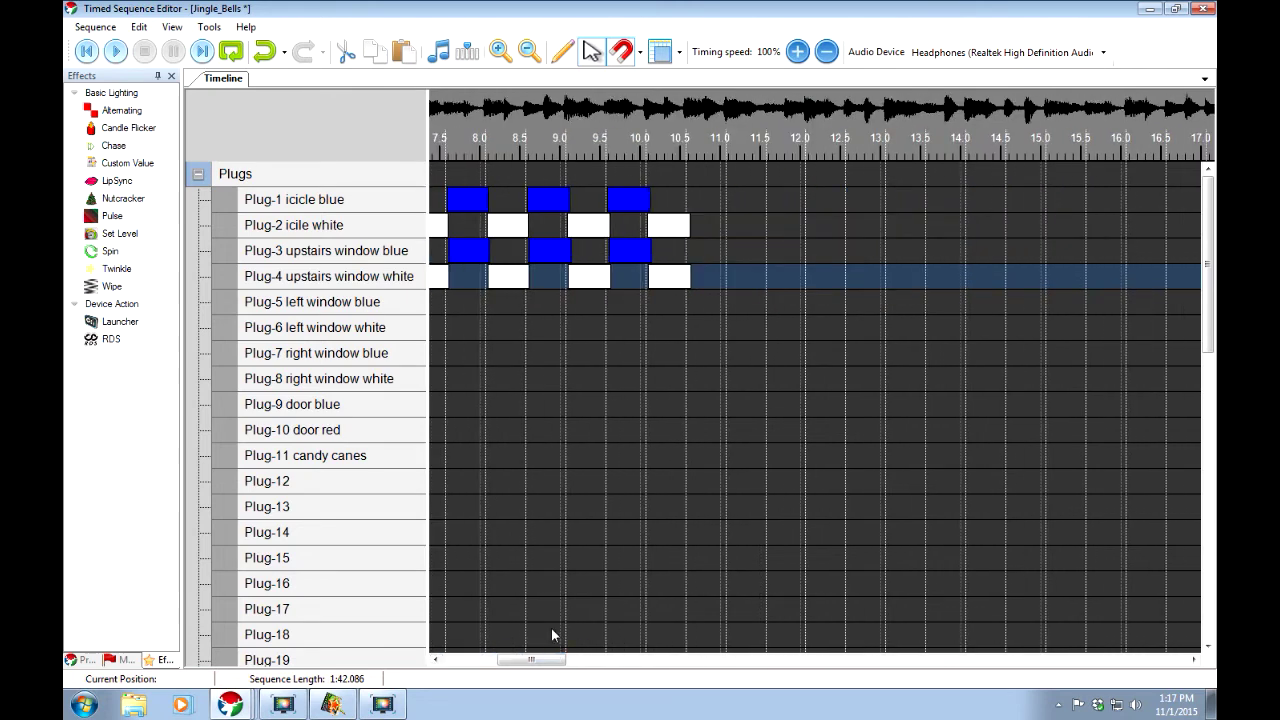
right_click(767, 202)
mouse_move(811, 207)
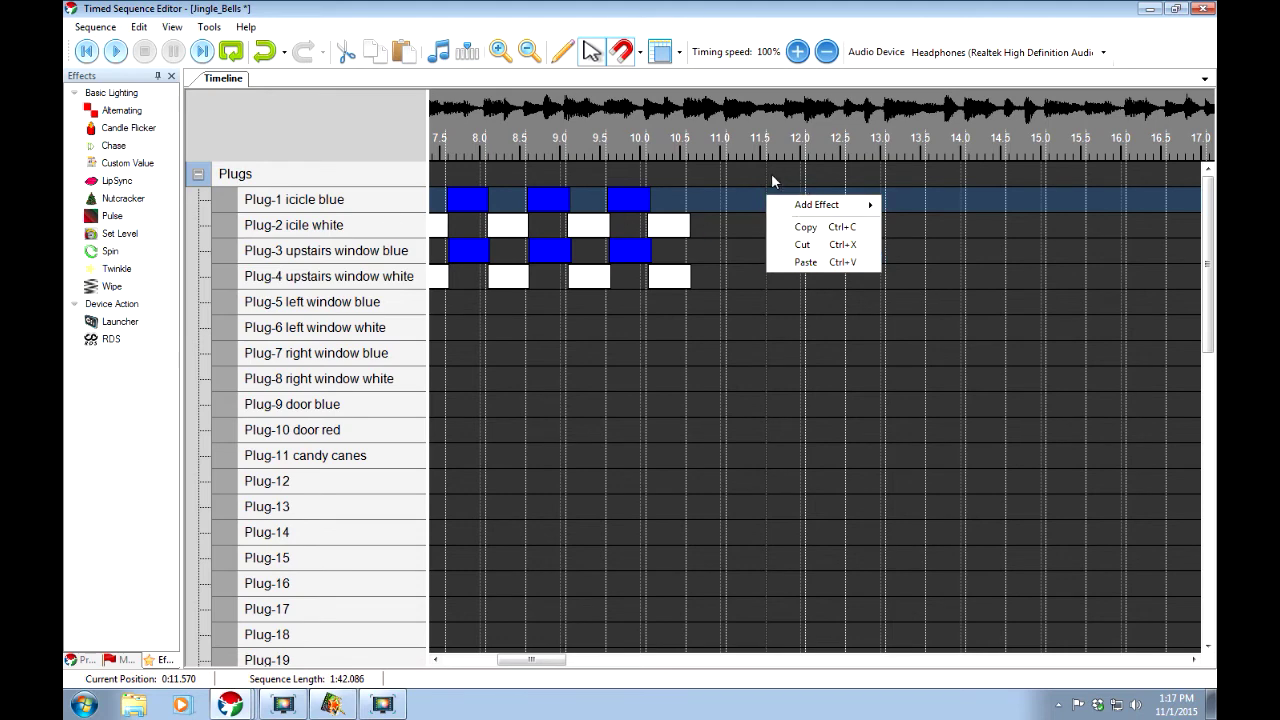
click(725, 174)
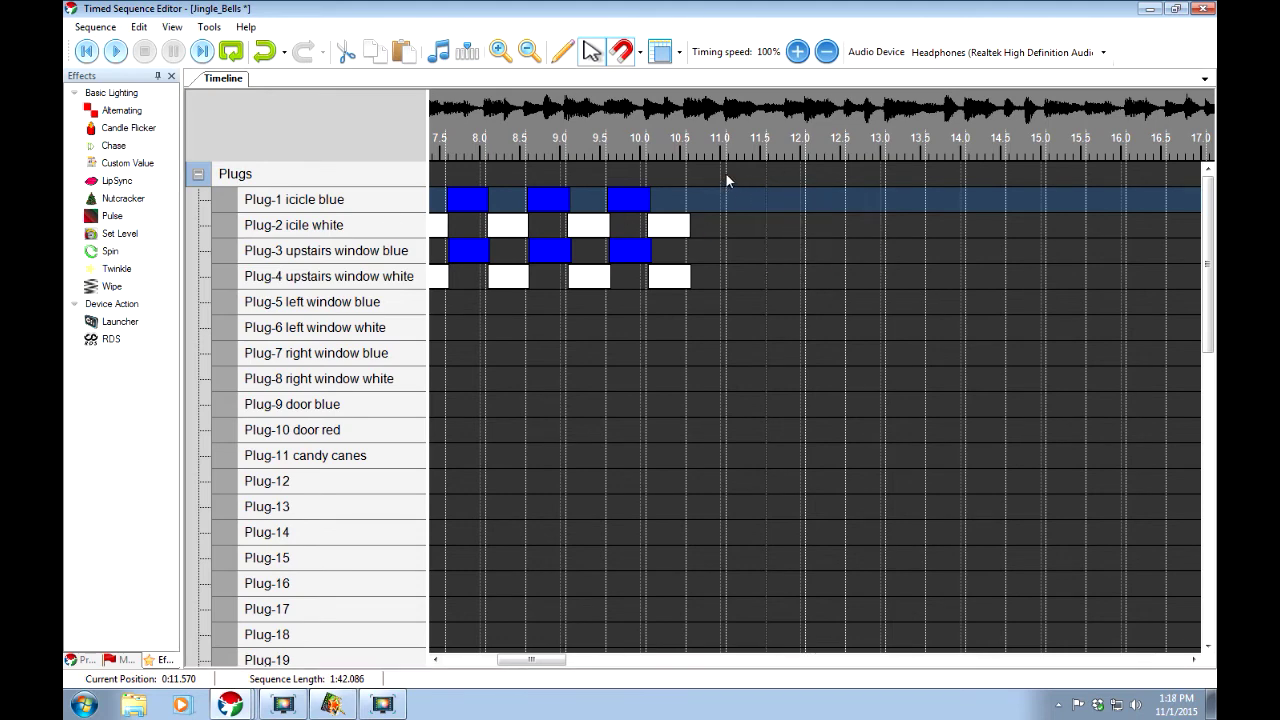
right_click(725, 174)
Add an Alternating effect on Plugs at 11.07 s and stretch it to 5.52 s, ending near 16.6 s
mouse_move(778, 185)
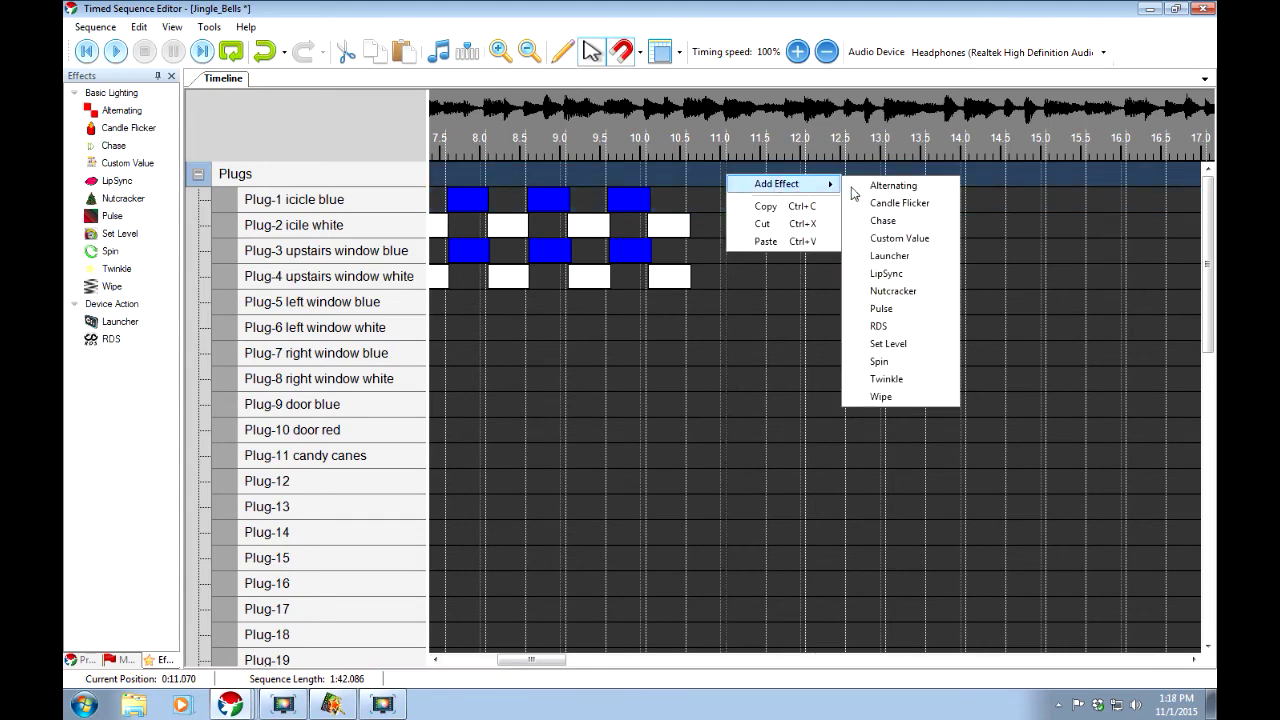
click(894, 188)
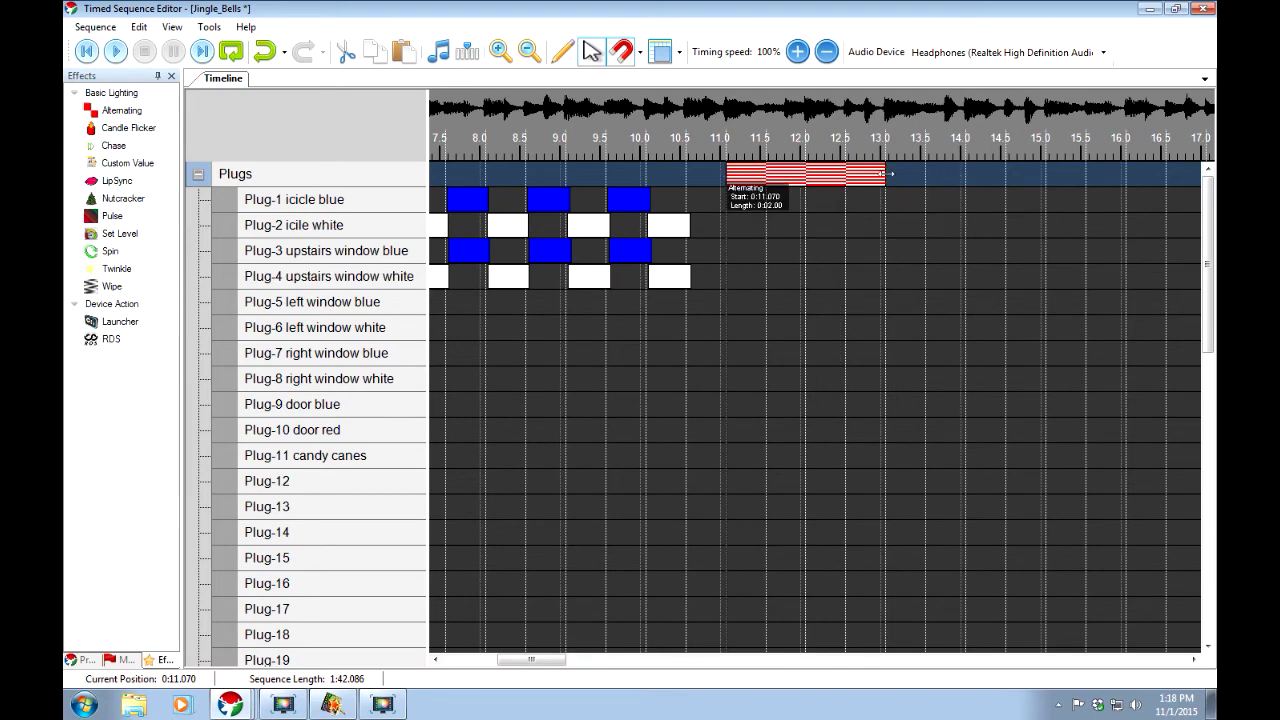
click(884, 174)
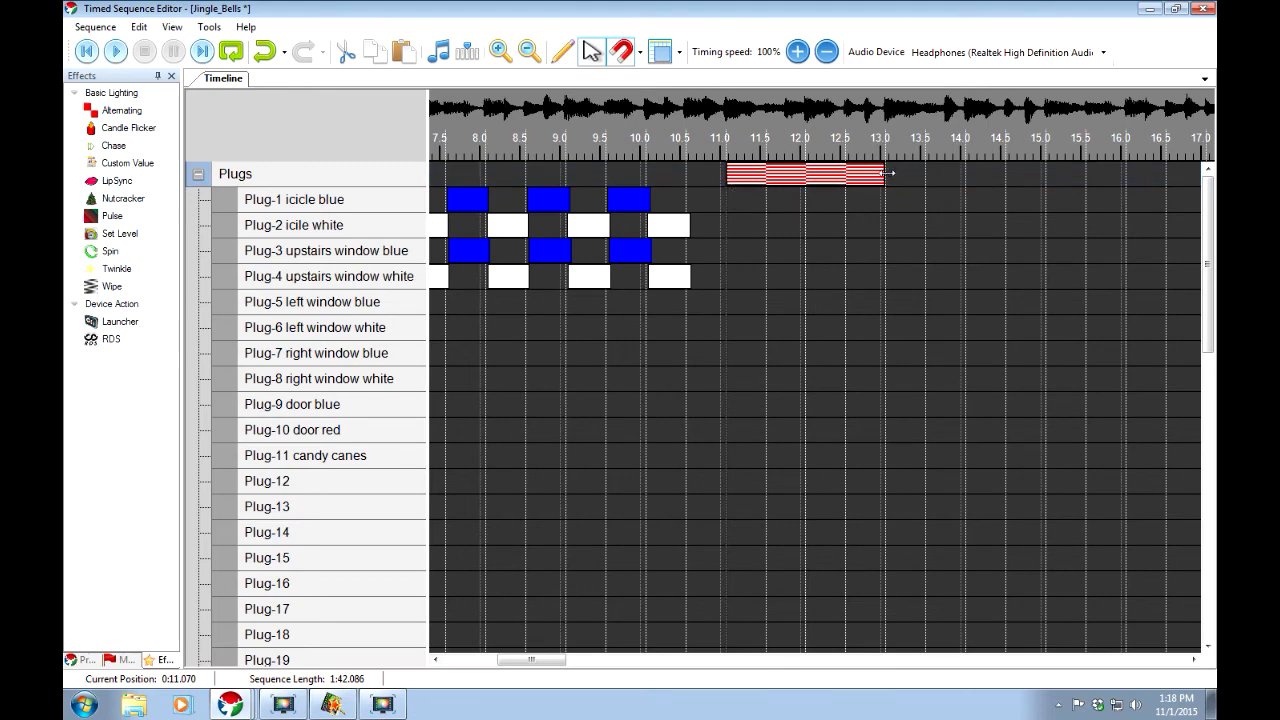
drag(887, 174, 1167, 181)
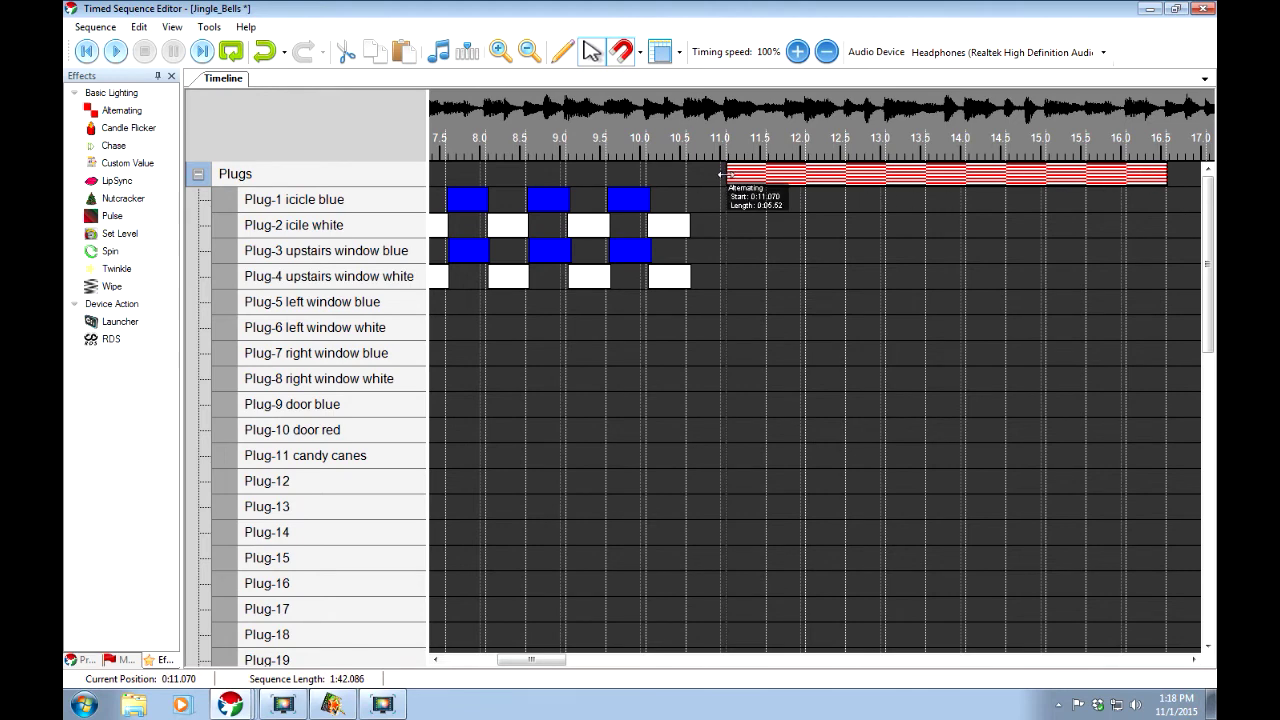
click(1176, 9)
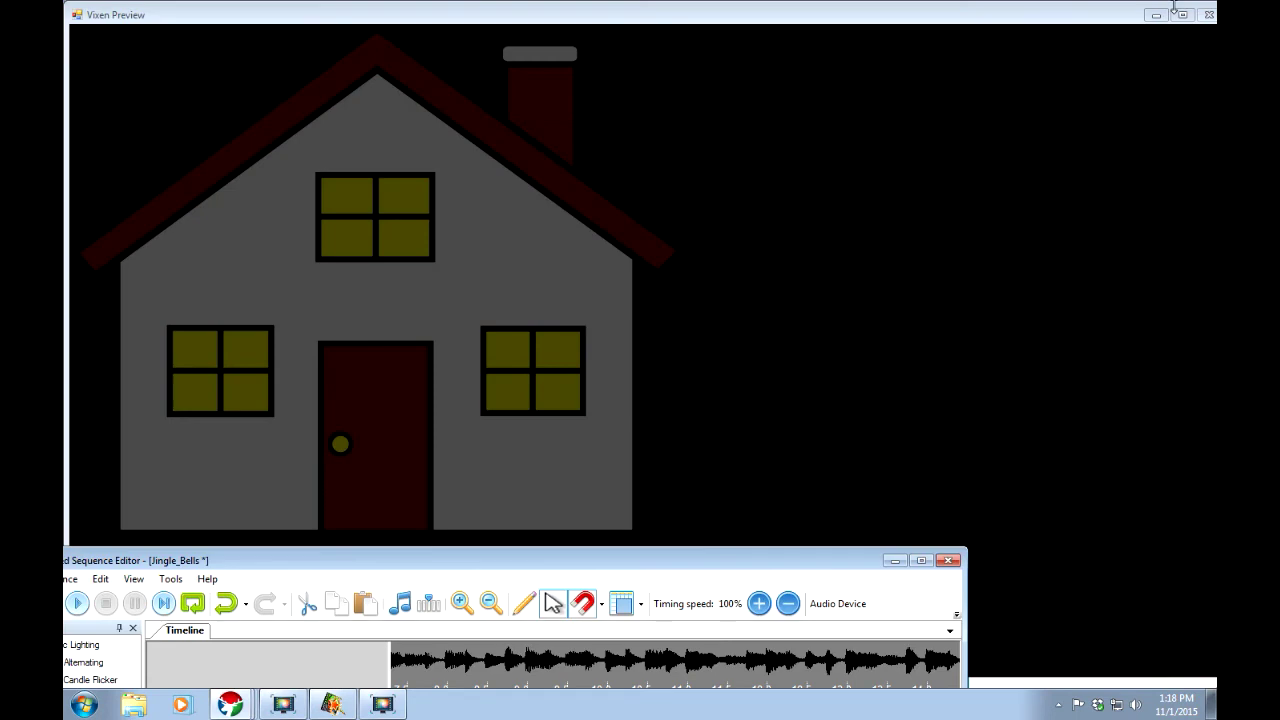
Play the sequence from 10.7 s on the house preview to watch the Alternating effect
click(920, 561)
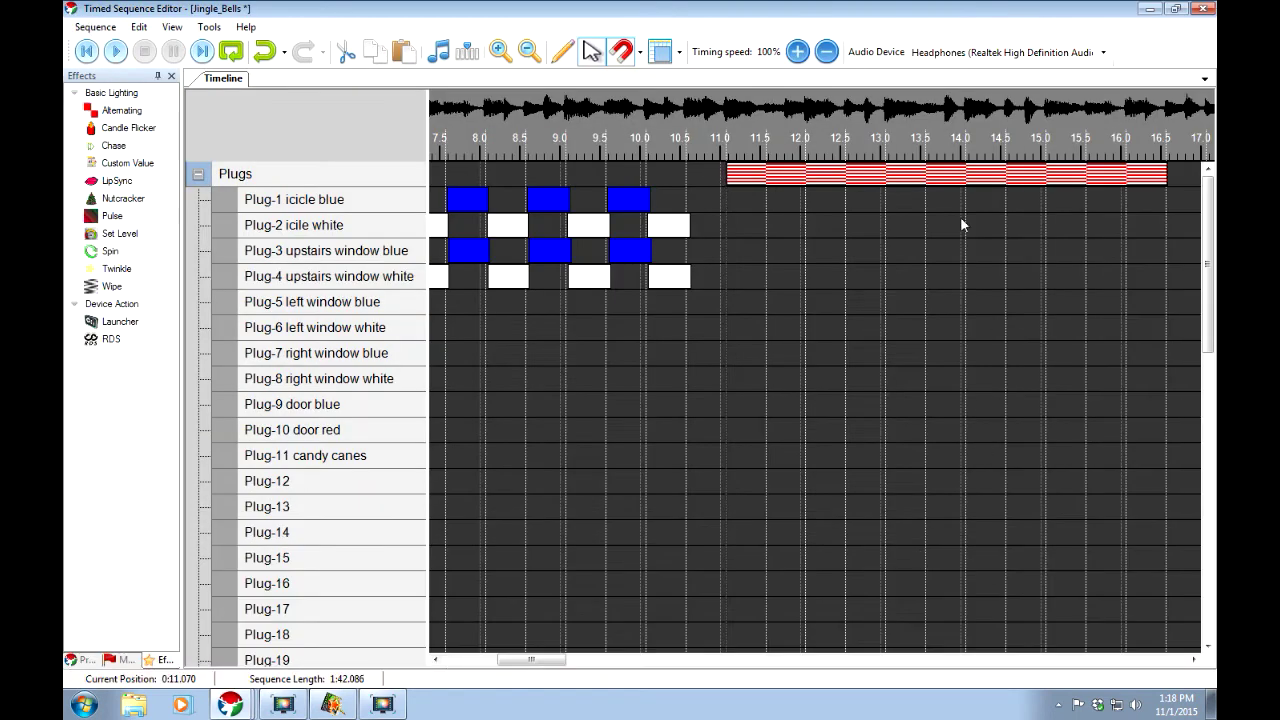
click(698, 156)
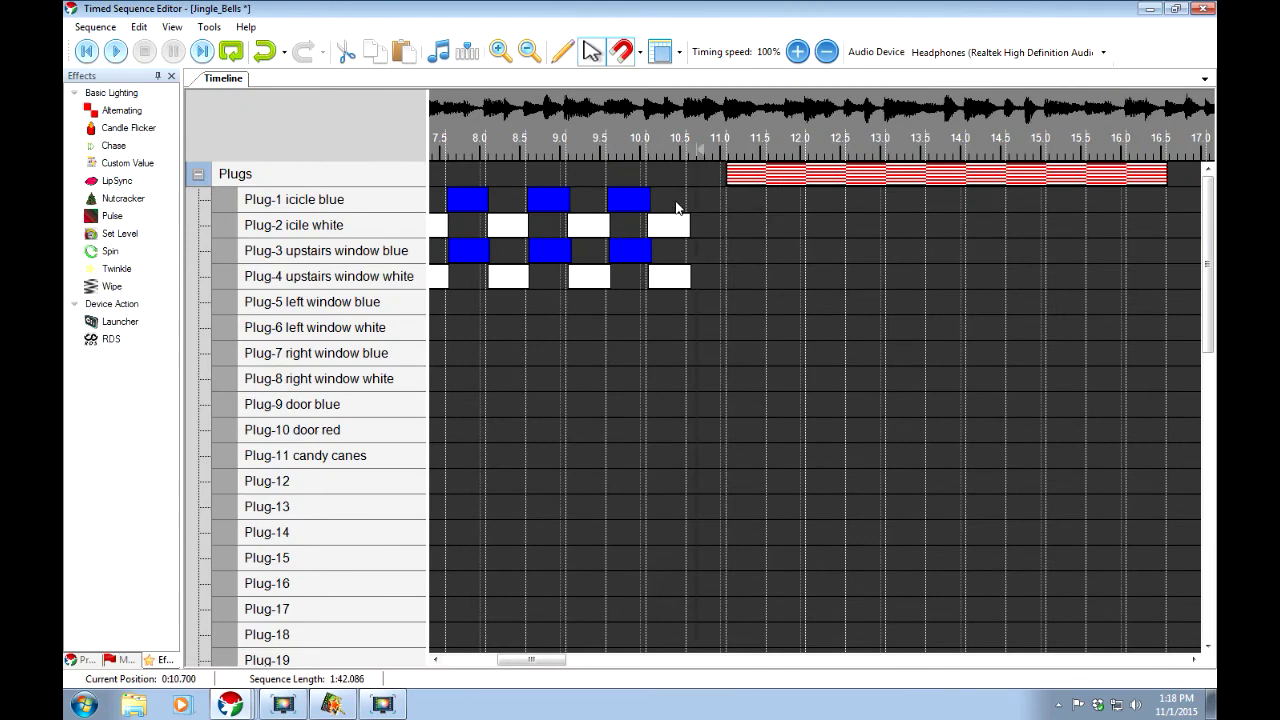
click(1175, 8)
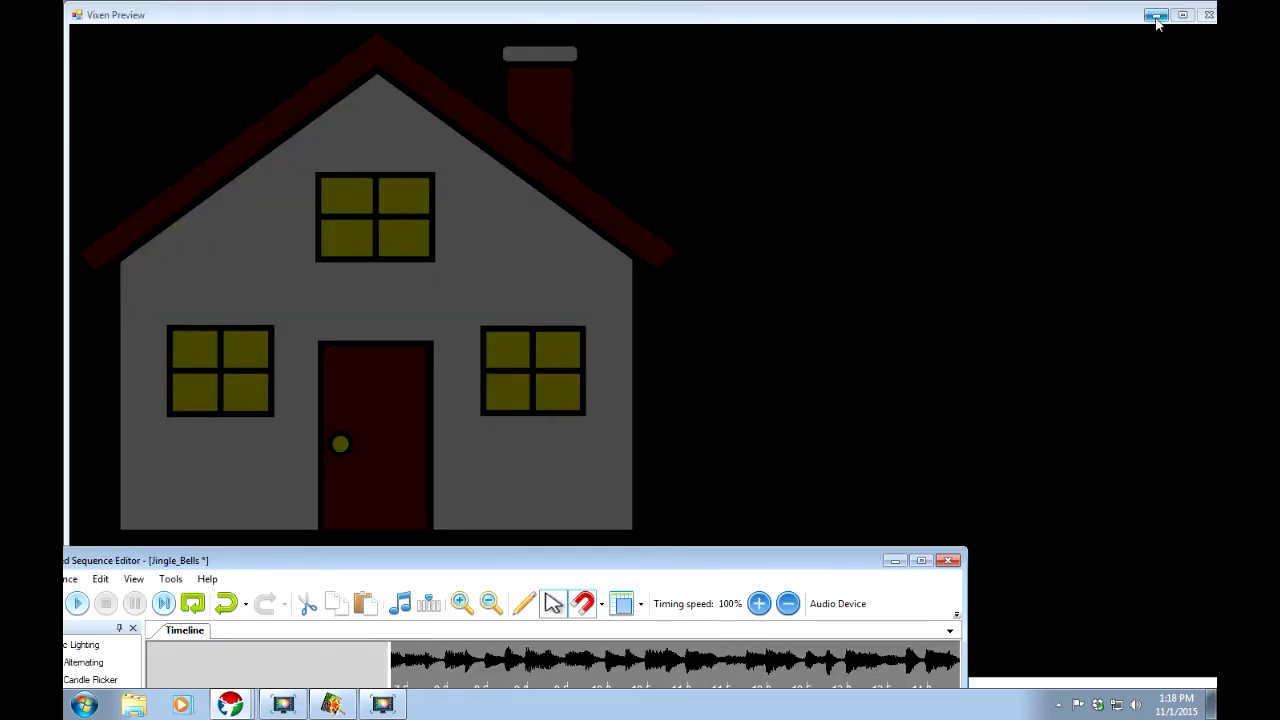
key(space)
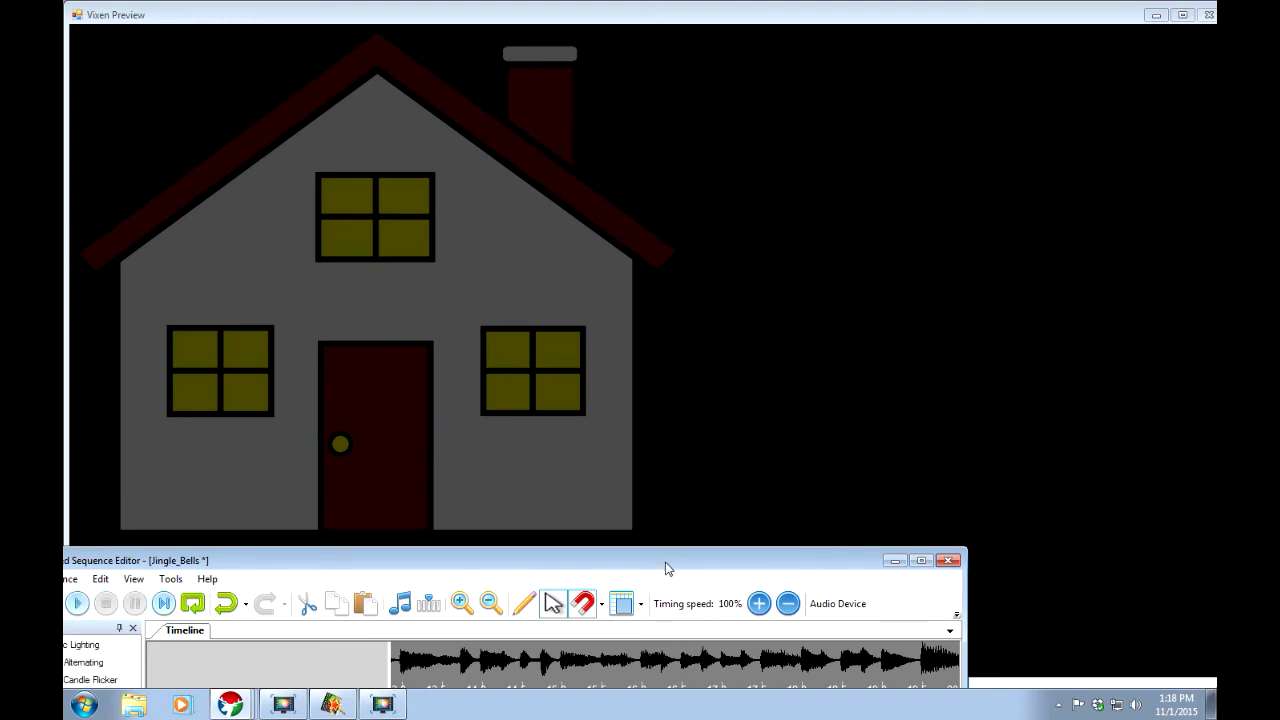
click(921, 560)
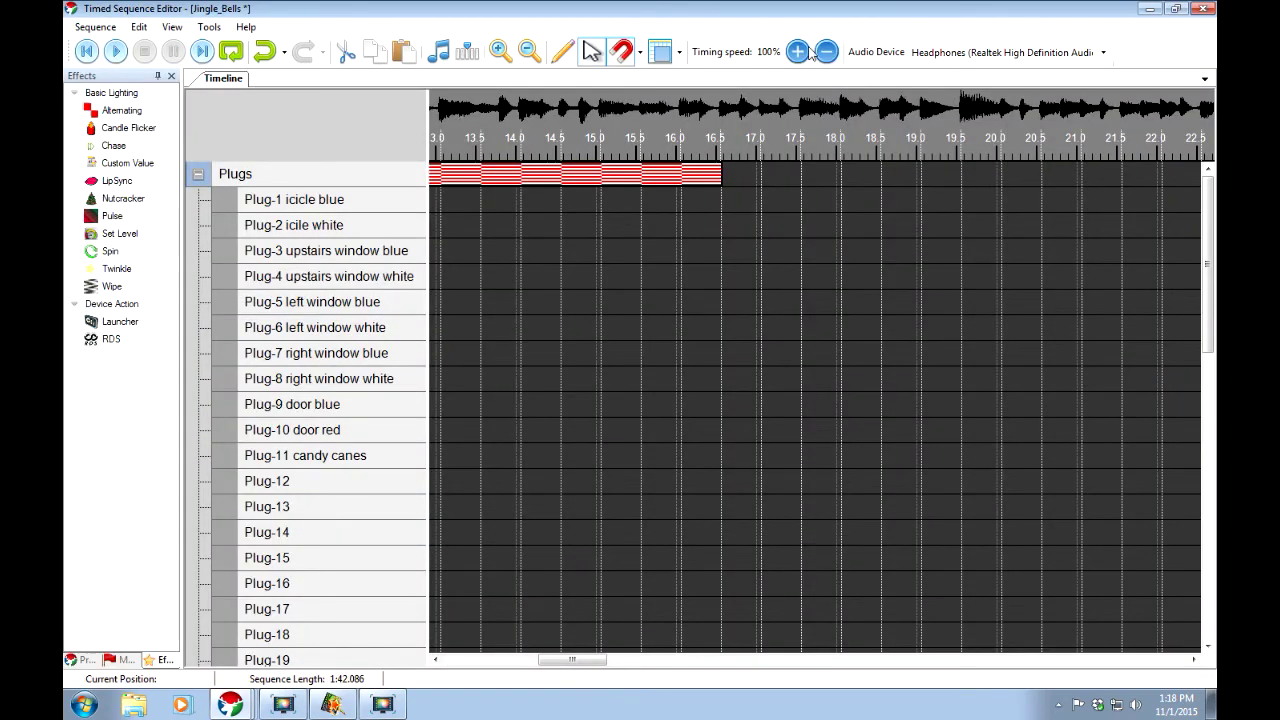
Set the Alternating effect's Color 2 to blue so it alternates white and blue
right_click(697, 177)
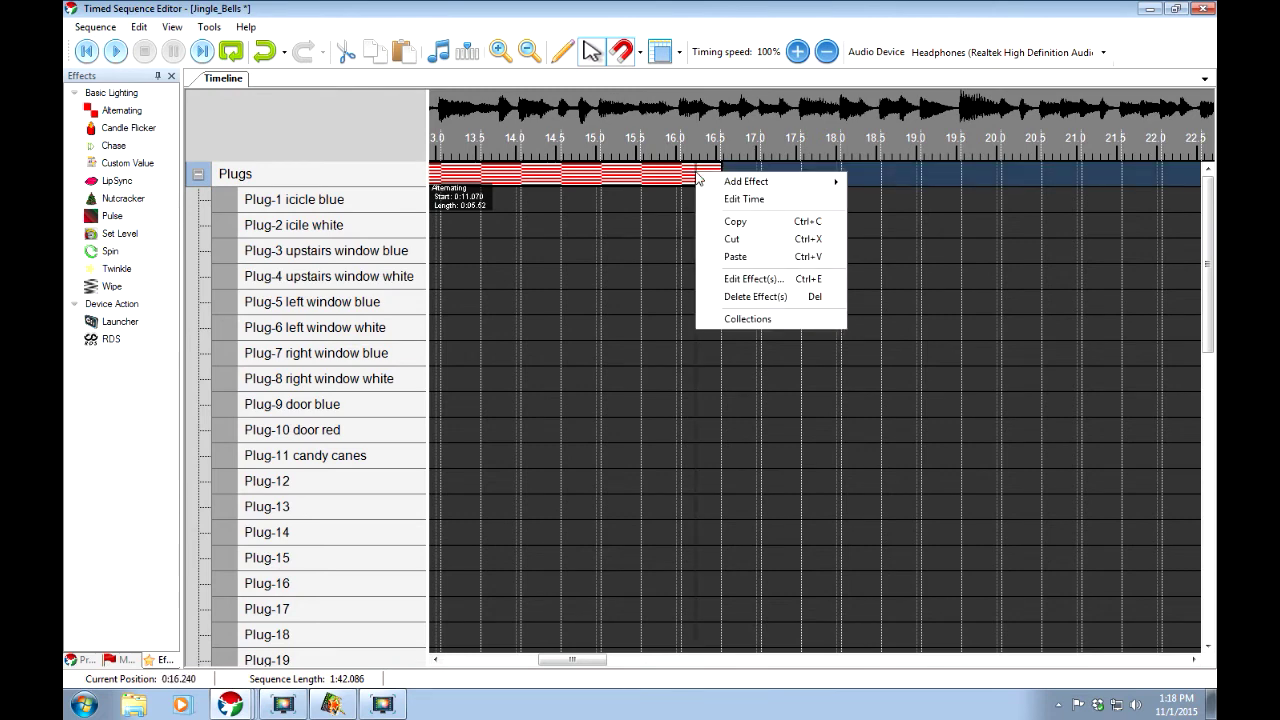
click(737, 285)
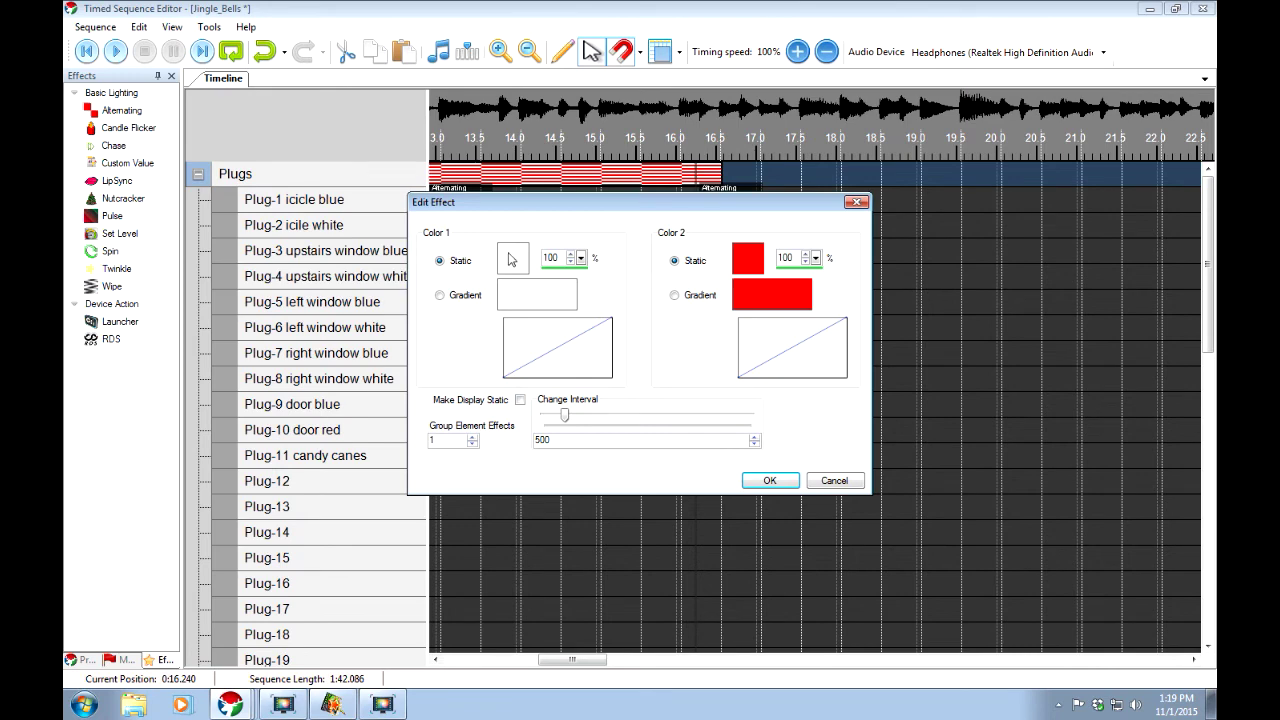
click(748, 258)
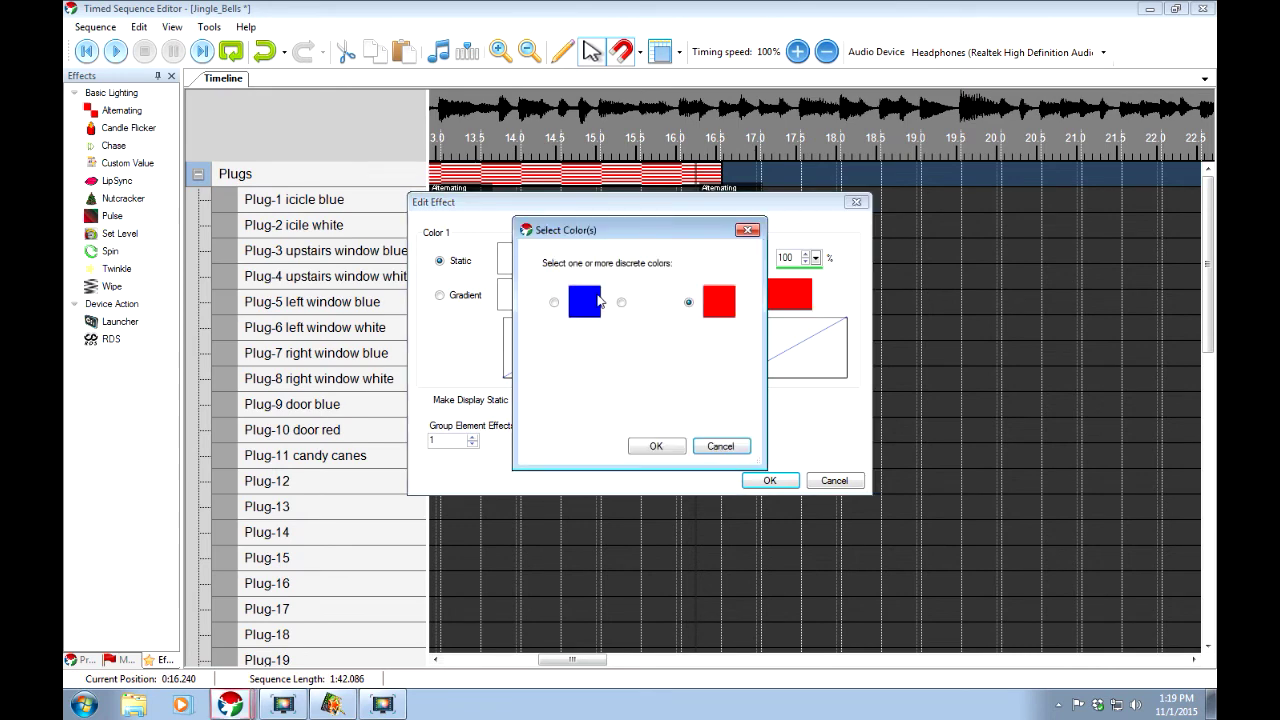
click(554, 303)
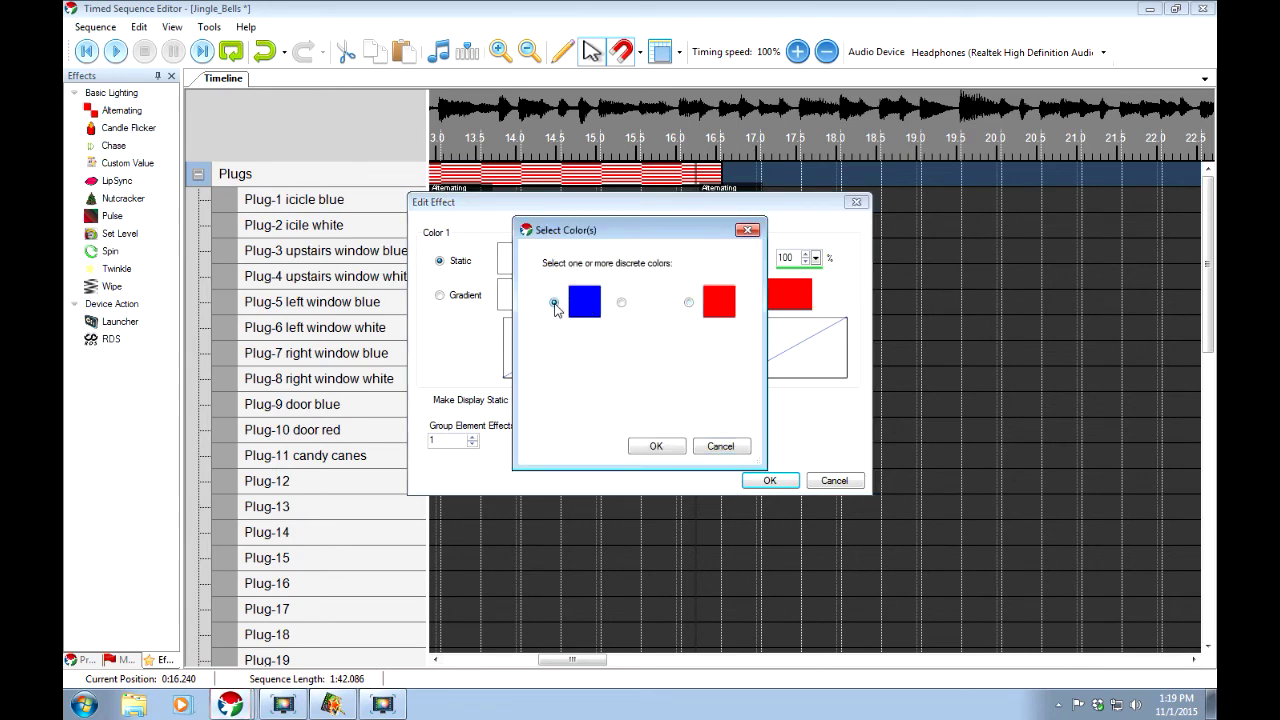
click(655, 446)
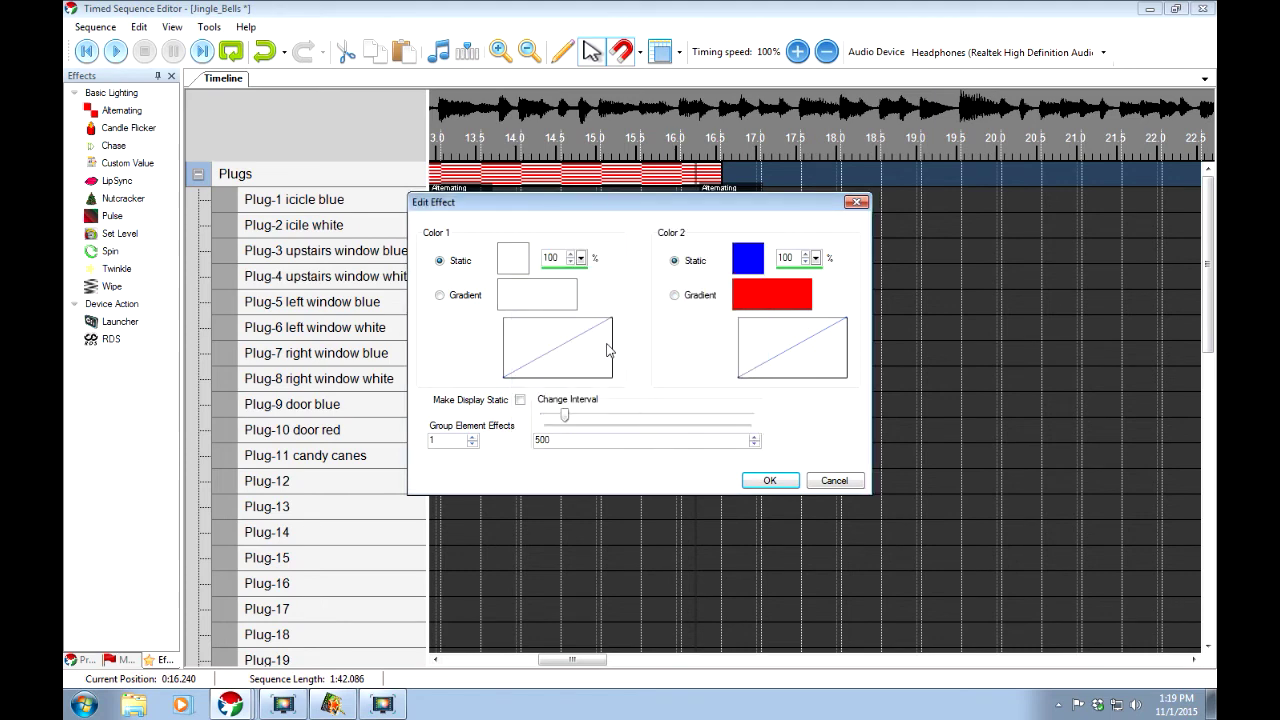
click(768, 480)
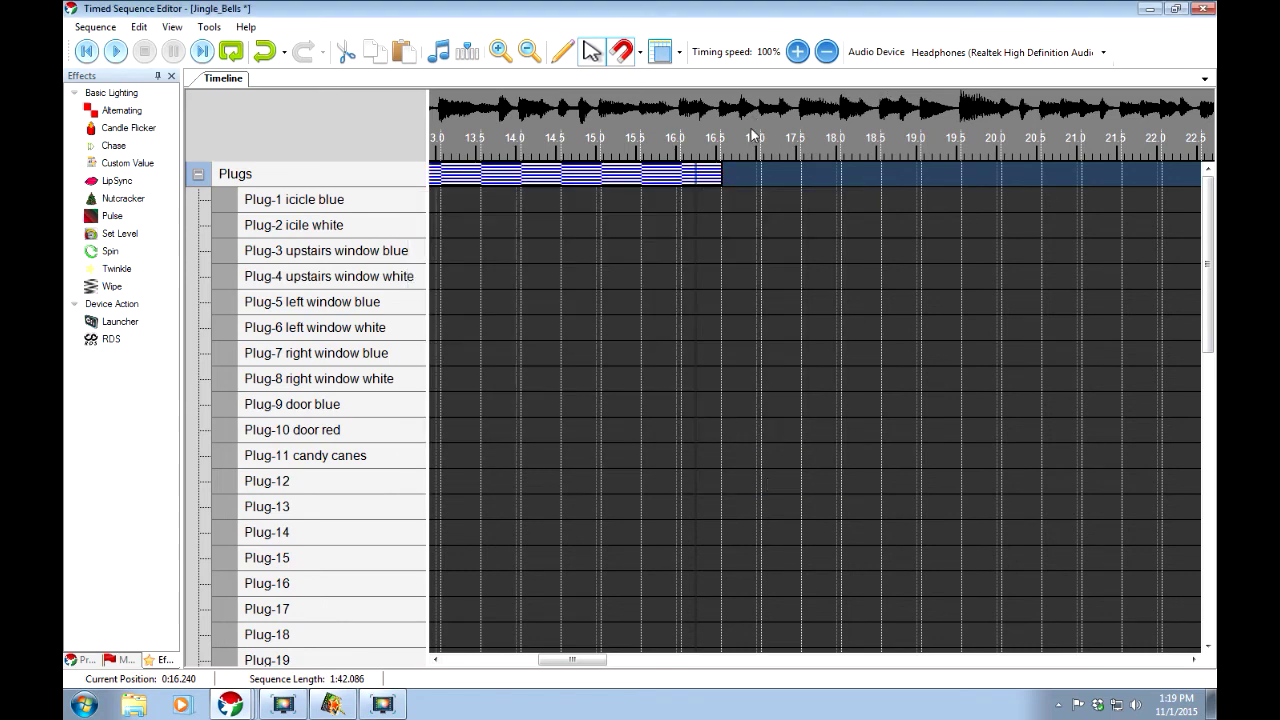
Play the blue-and-white Alternating lights on the house preview, then stop playback
click(1175, 9)
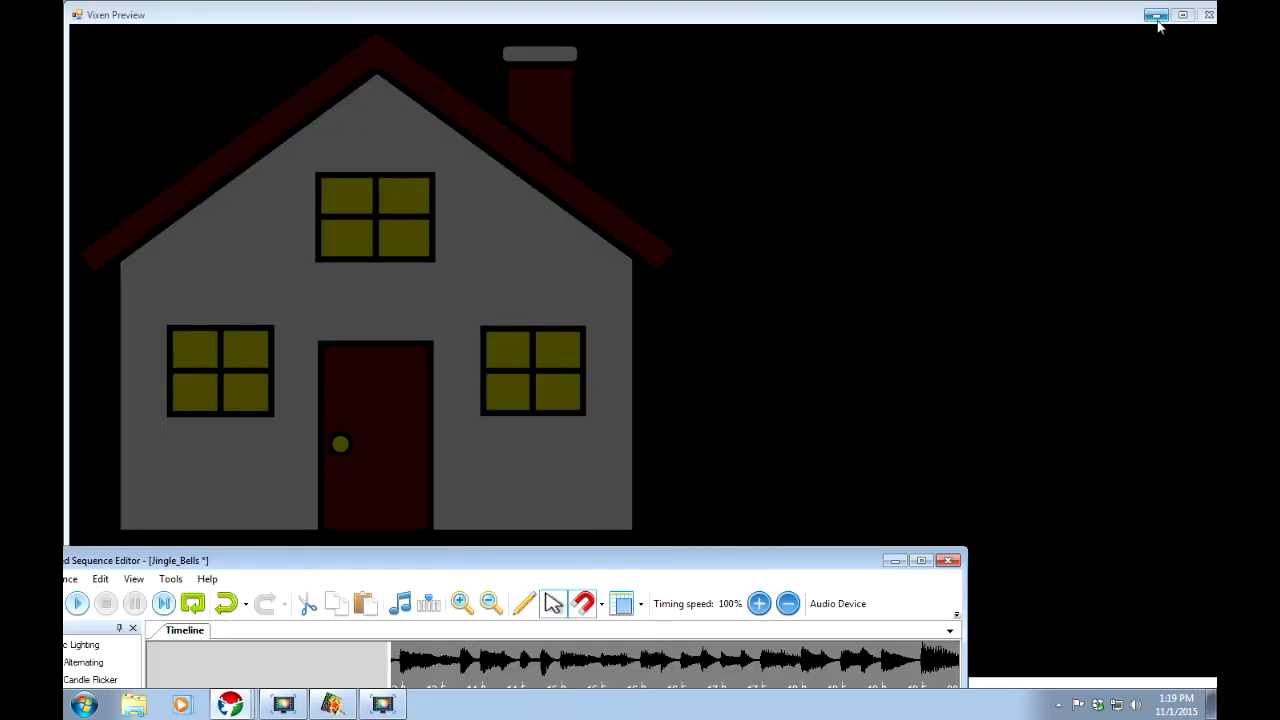
key(space)
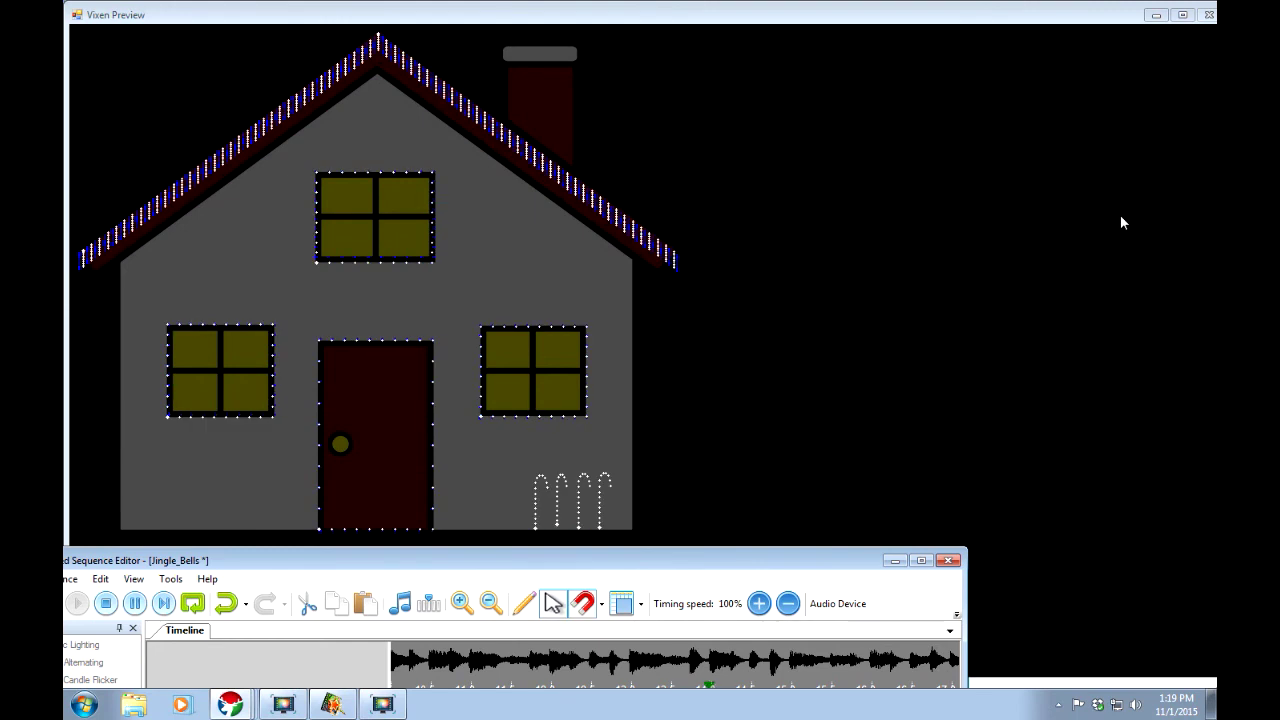
key(space)
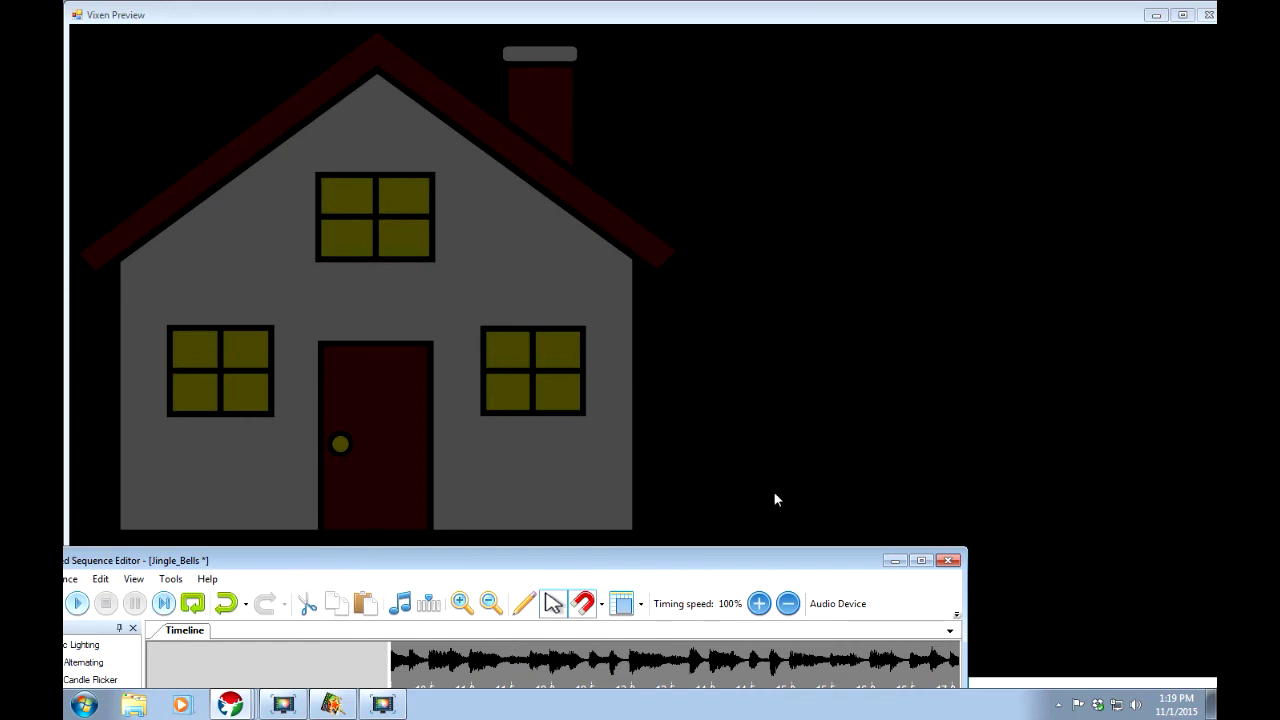
Add a trial Set Level effect on Plug-2 at 17.07 s, then delete it
click(922, 561)
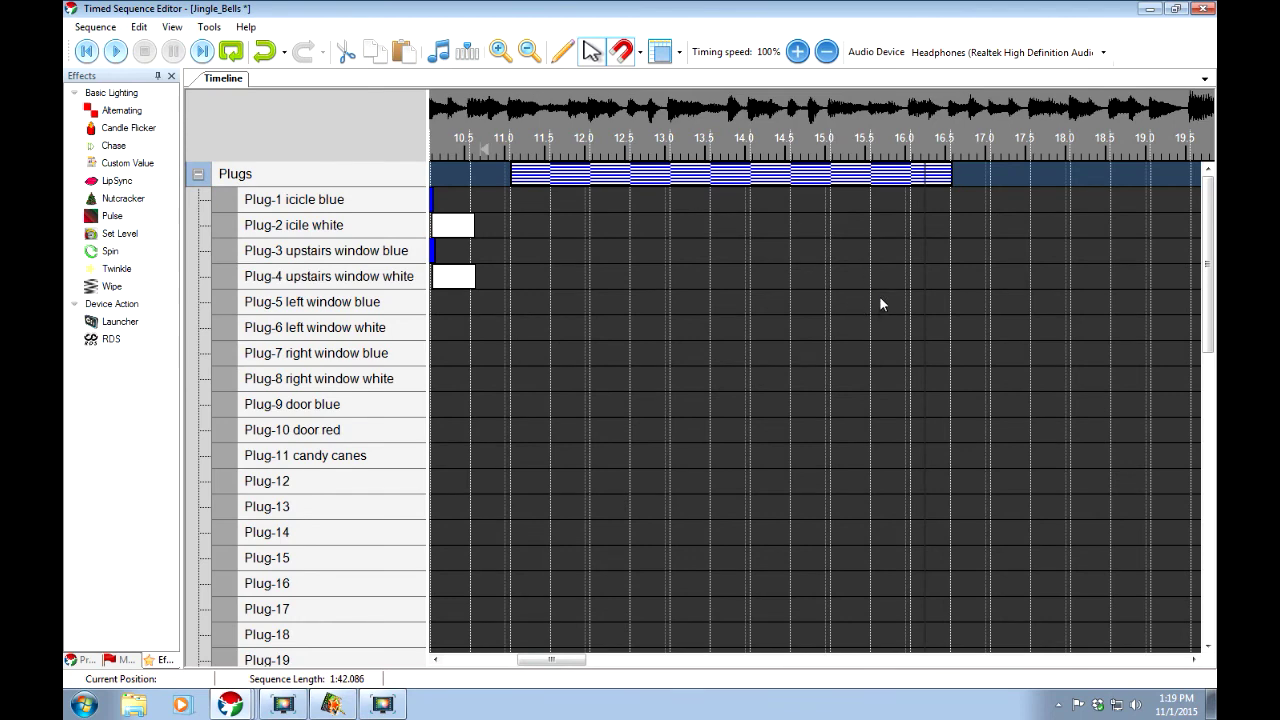
right_click(992, 229)
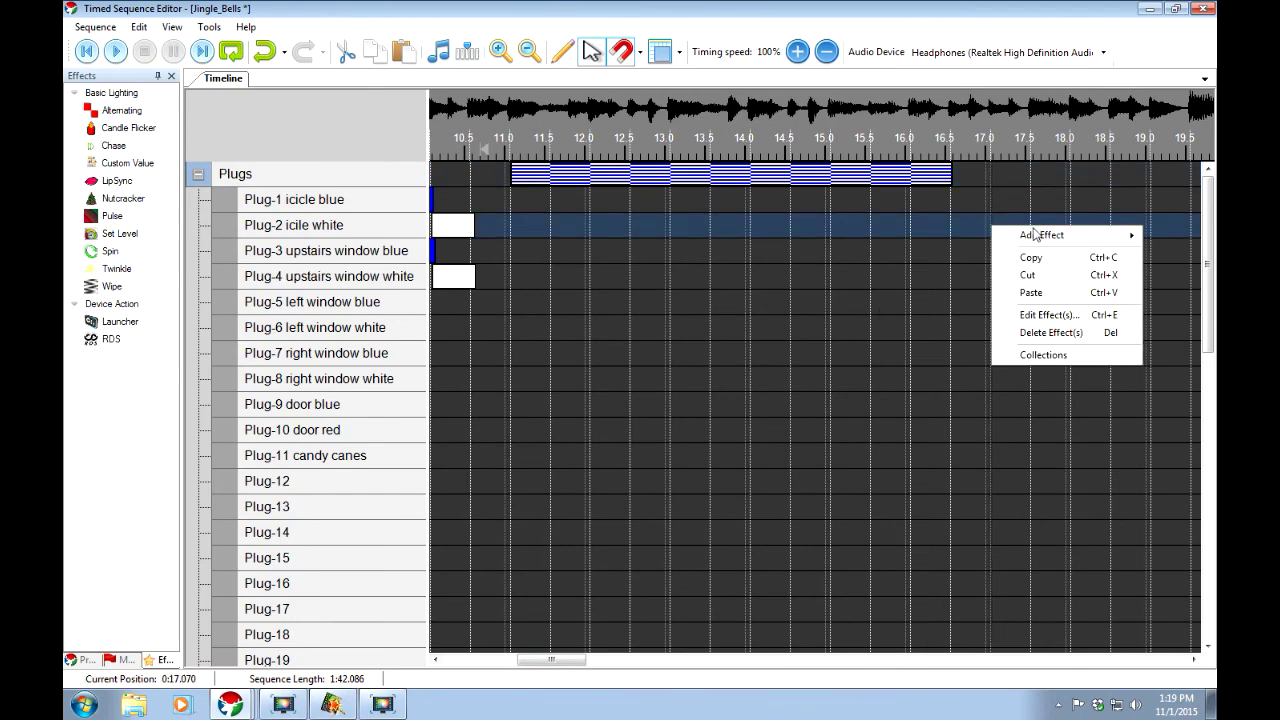
mouse_move(1050, 236)
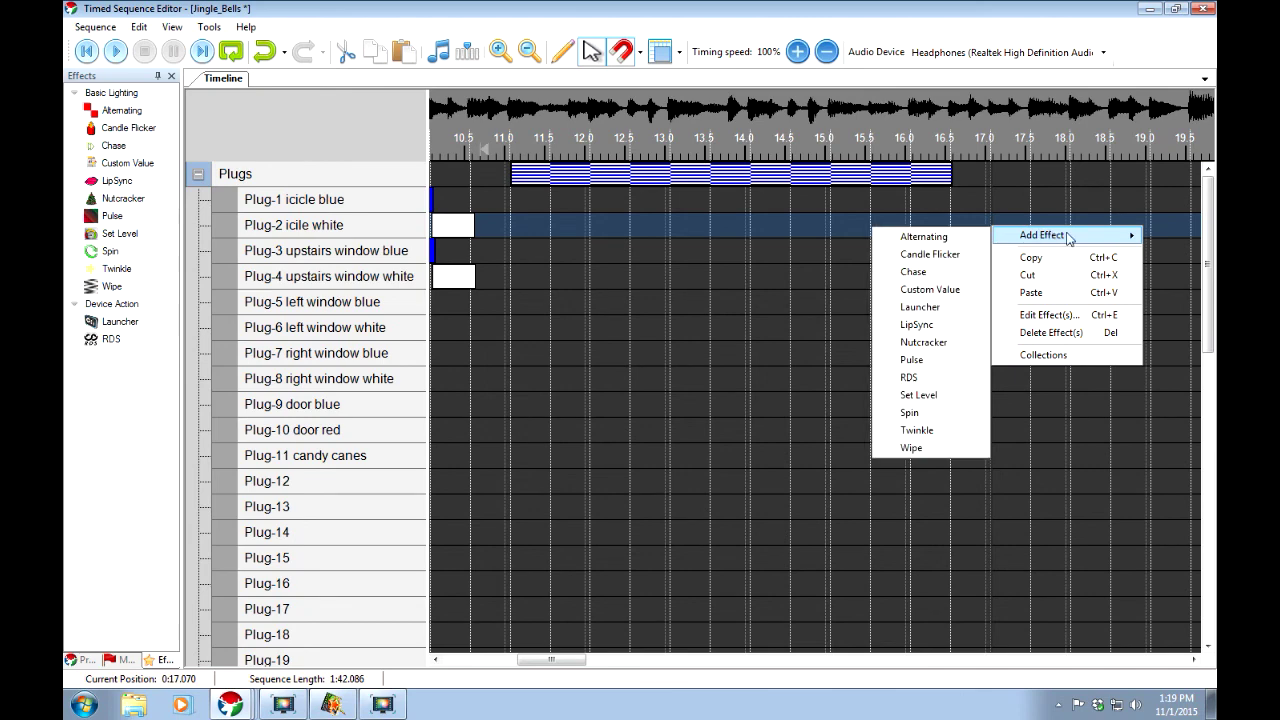
click(920, 395)
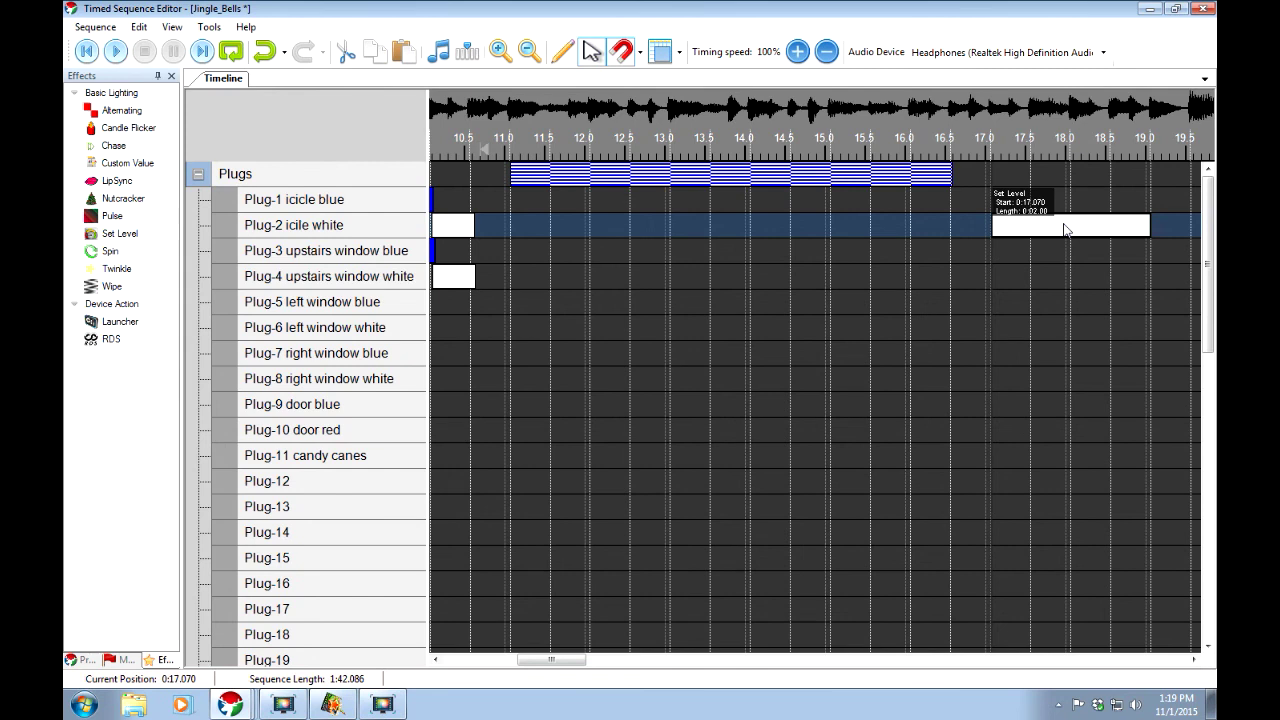
right_click(1064, 230)
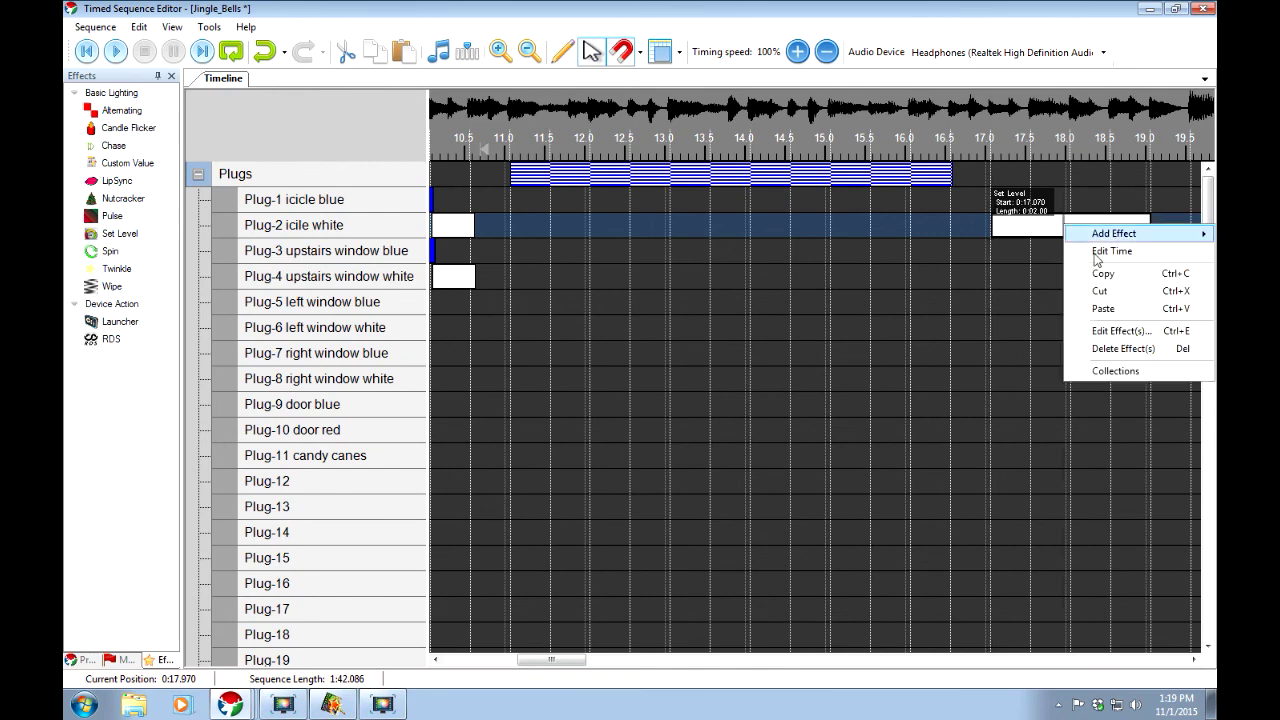
click(1046, 230)
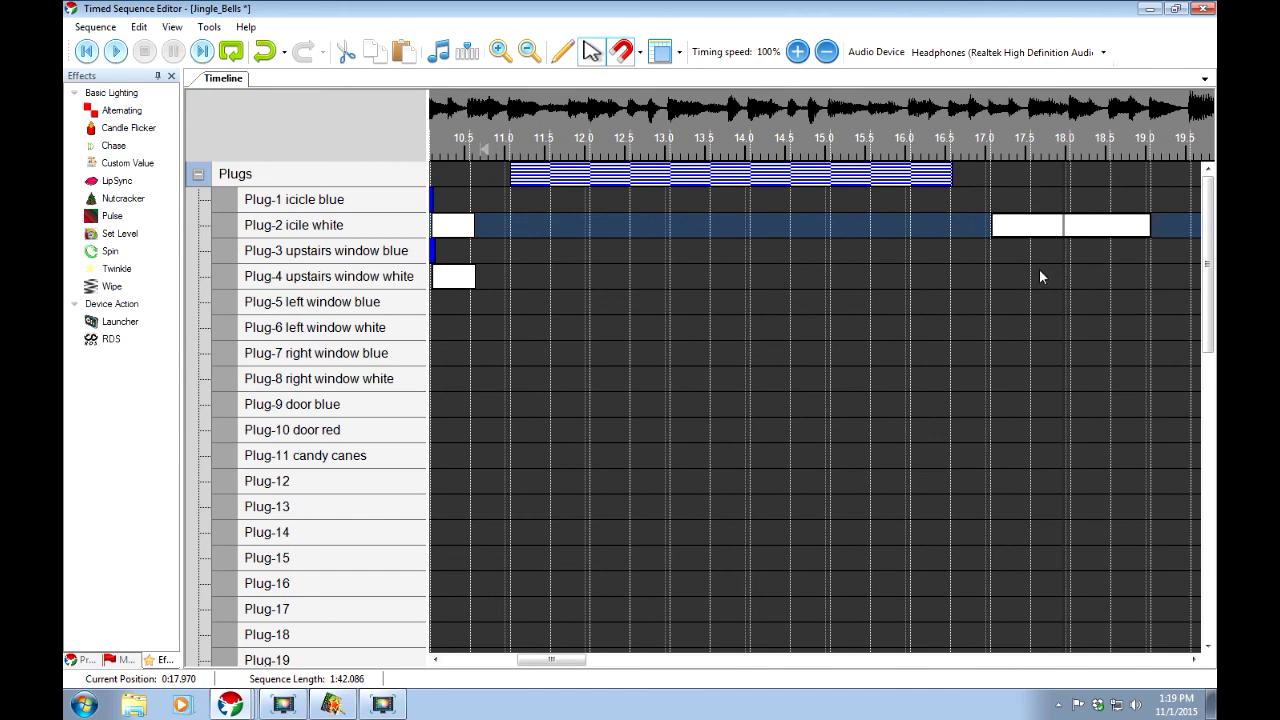
key(Delete)
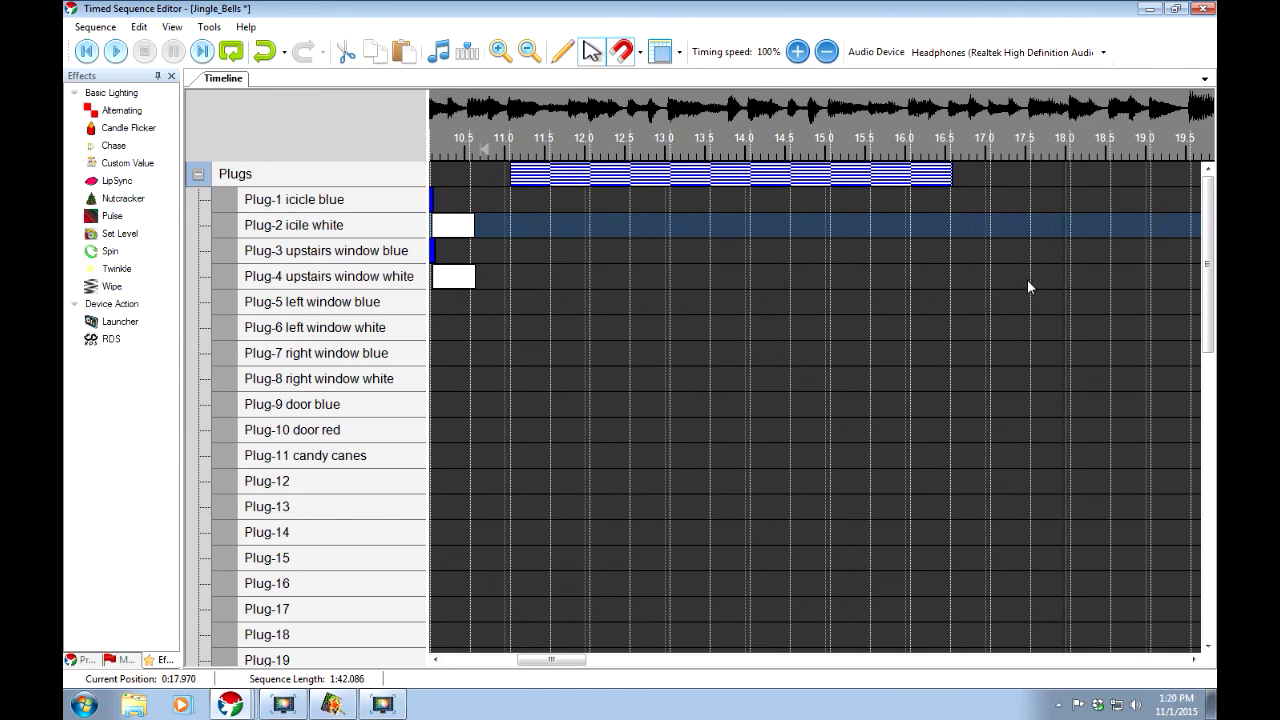